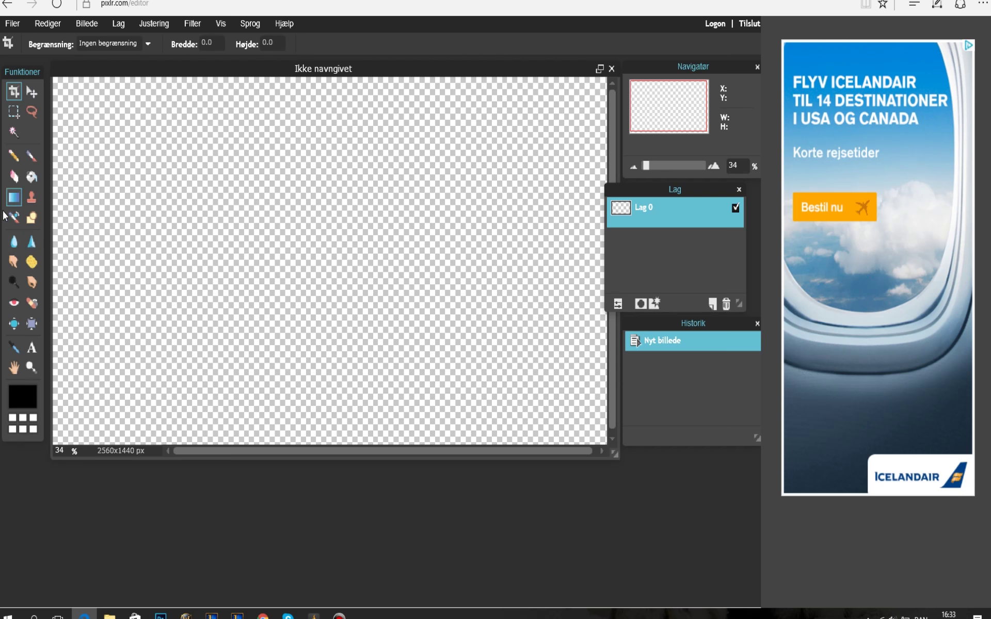
Fill the blank canvas with a horizontal linear gradient using the blue preset, blending from dark to light right of centre.
click(14, 197)
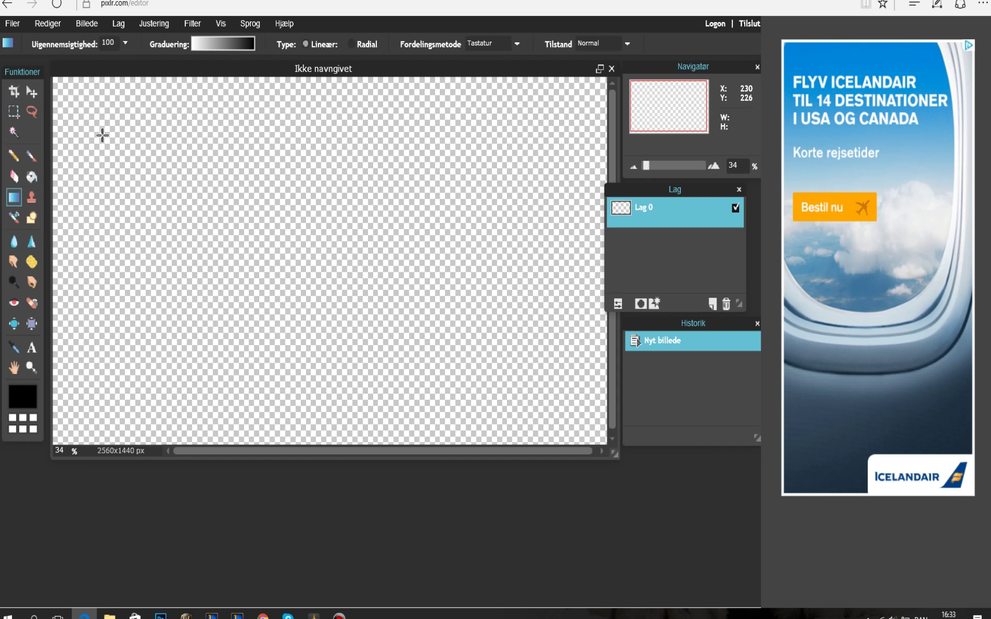
click(244, 46)
drag(360, 163, 357, 137)
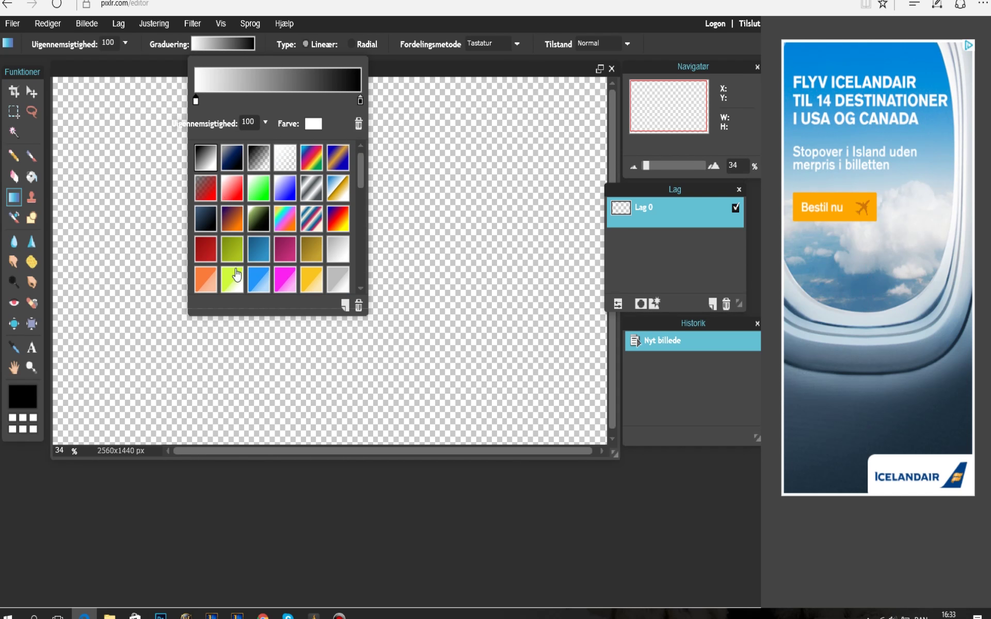
click(261, 248)
drag(469, 277, 356, 278)
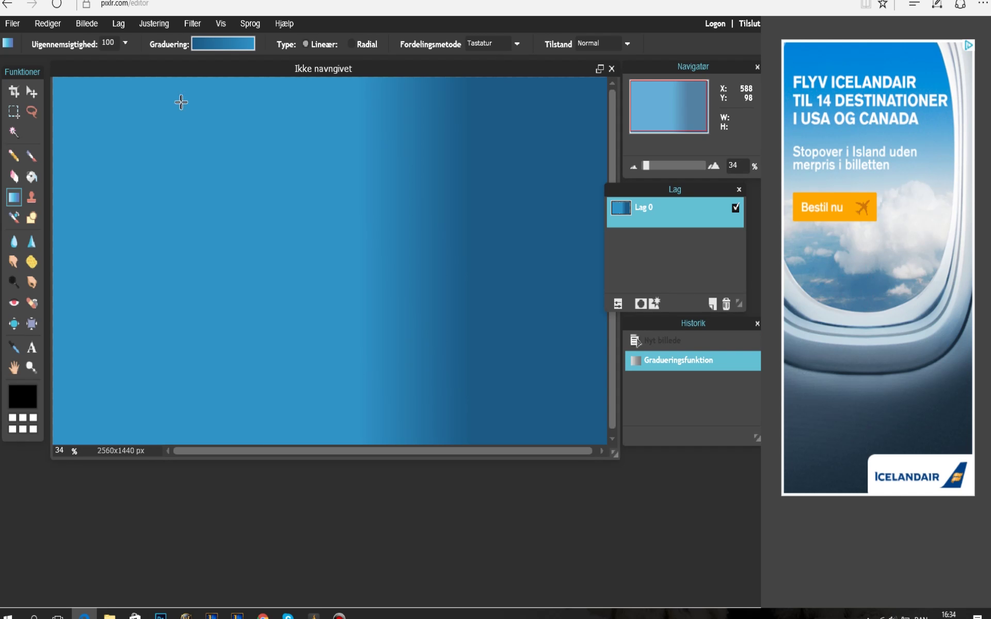
Add a text layer reading "garoz youtube channel" in the lower part of the canvas.
click(33, 349)
click(171, 314)
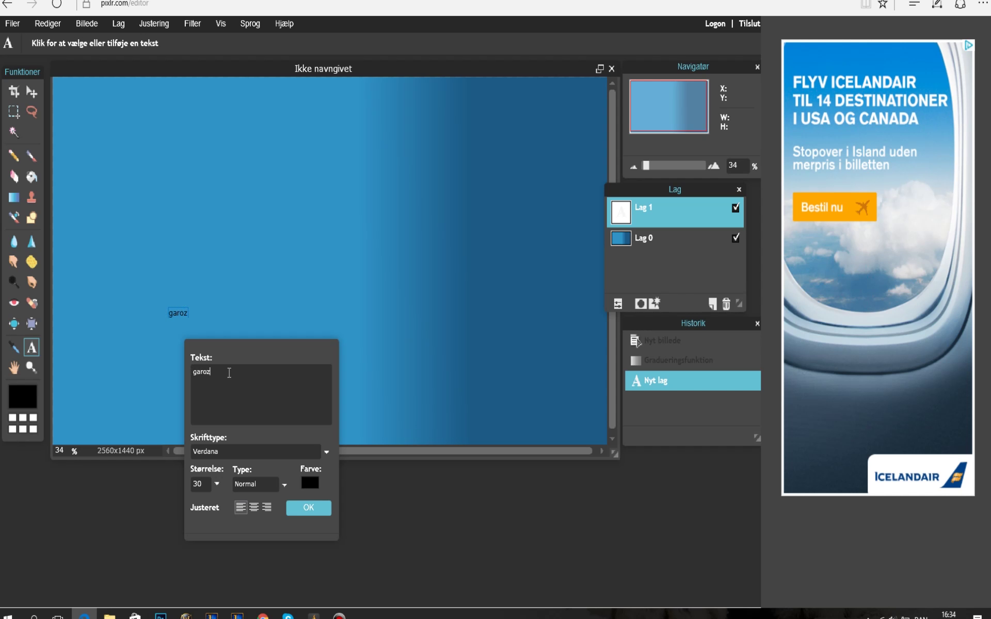
text(garoz yout)
text(uib)
text(b)
text(e c)
text(hannel)
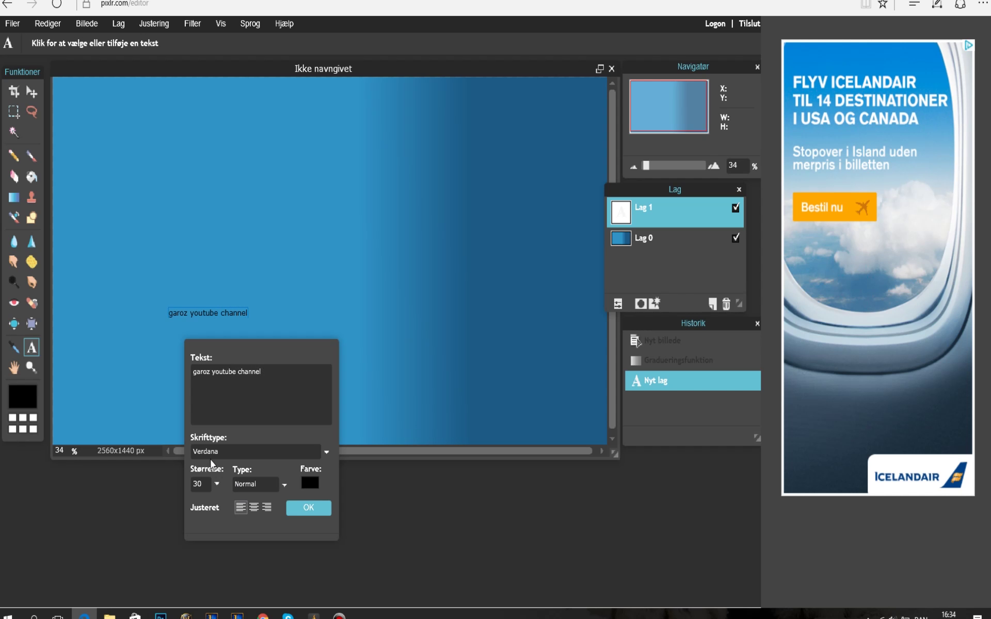
Set the channel text's size to 90 and its font to Arial Black.
key(BackSpace)
key(BackSpace)
text(90)
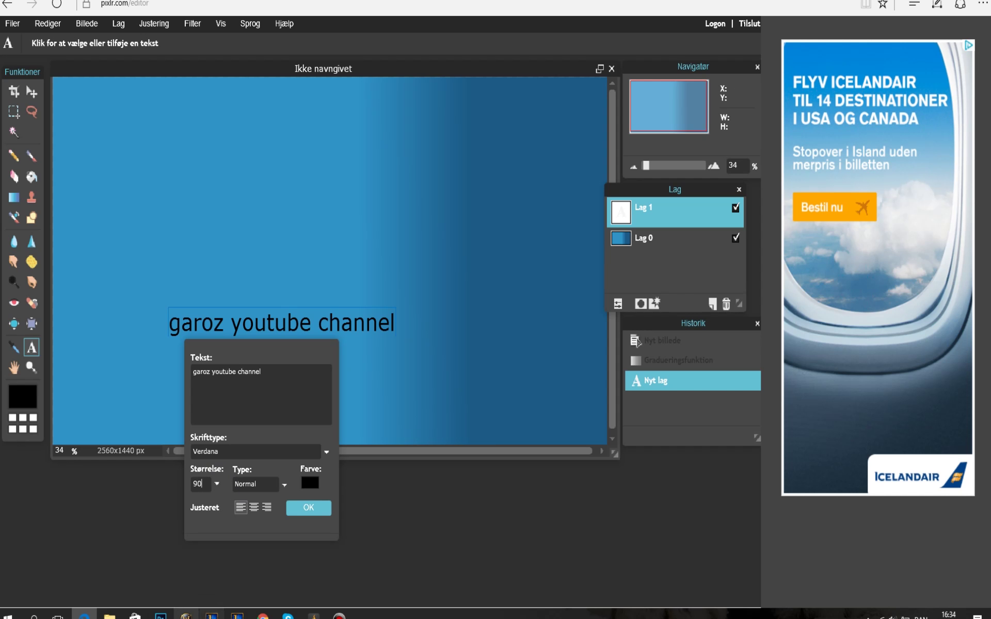
click(259, 450)
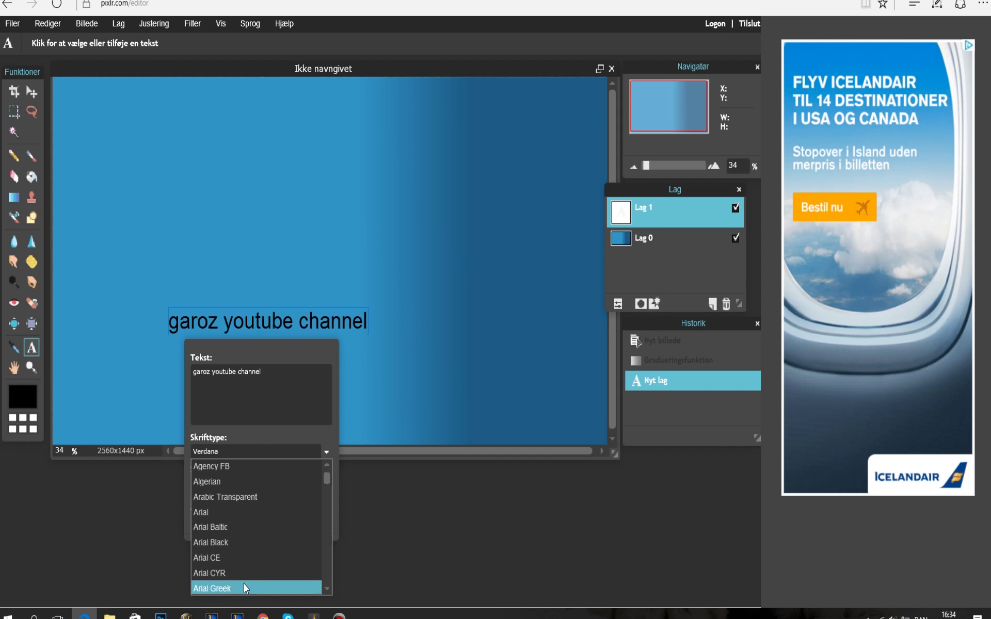
click(241, 544)
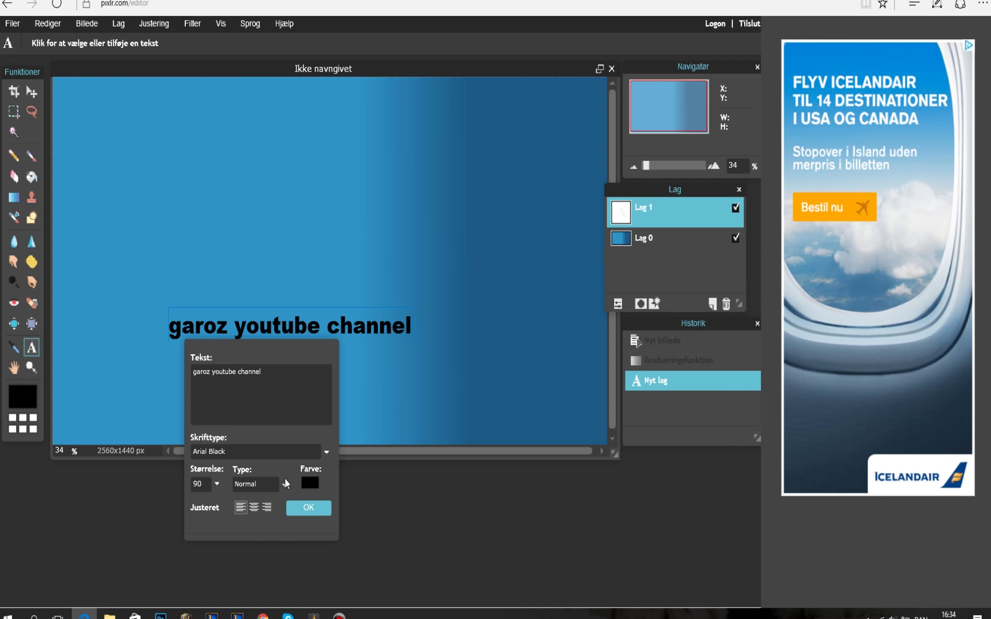
Colour the channel text bright green (13ff03) and move it to the middle of the canvas.
click(311, 488)
click(365, 283)
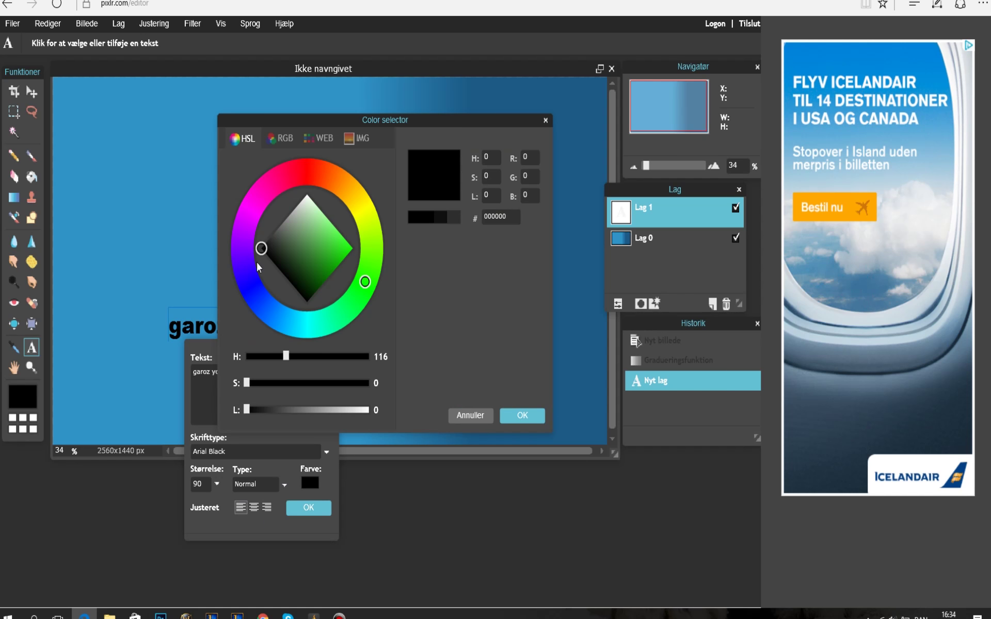
drag(262, 248, 358, 243)
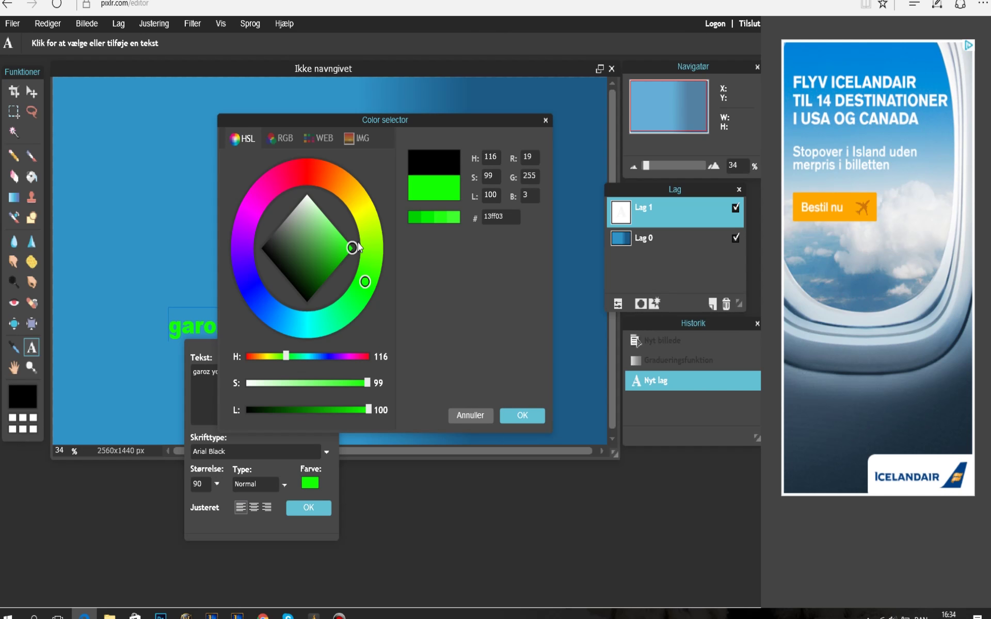
click(526, 413)
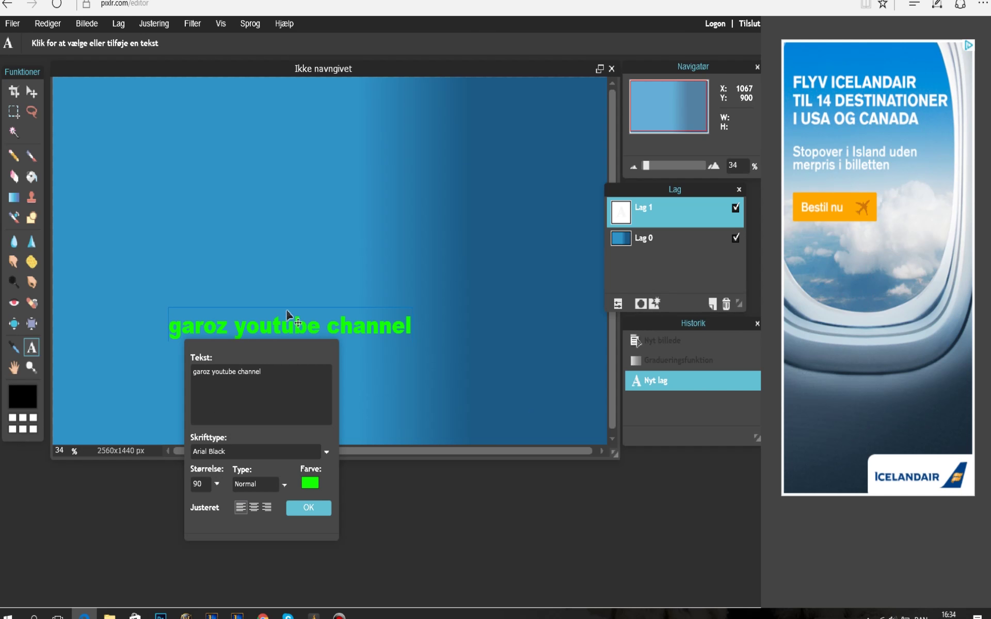
drag(289, 317, 316, 254)
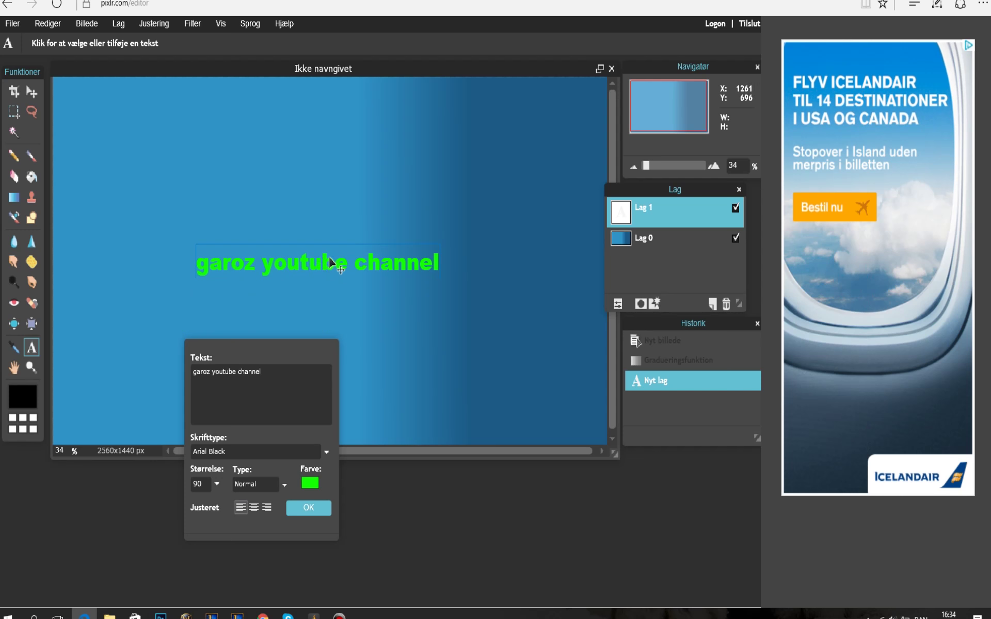
click(309, 508)
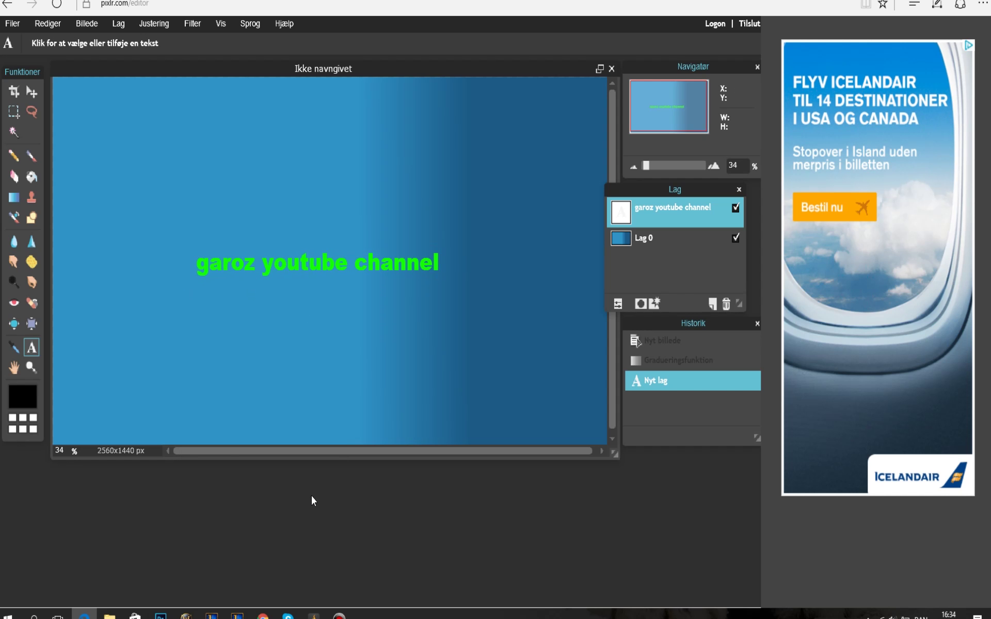
Add a second text layer reading "subscribe for nice videos" below the channel text.
click(271, 350)
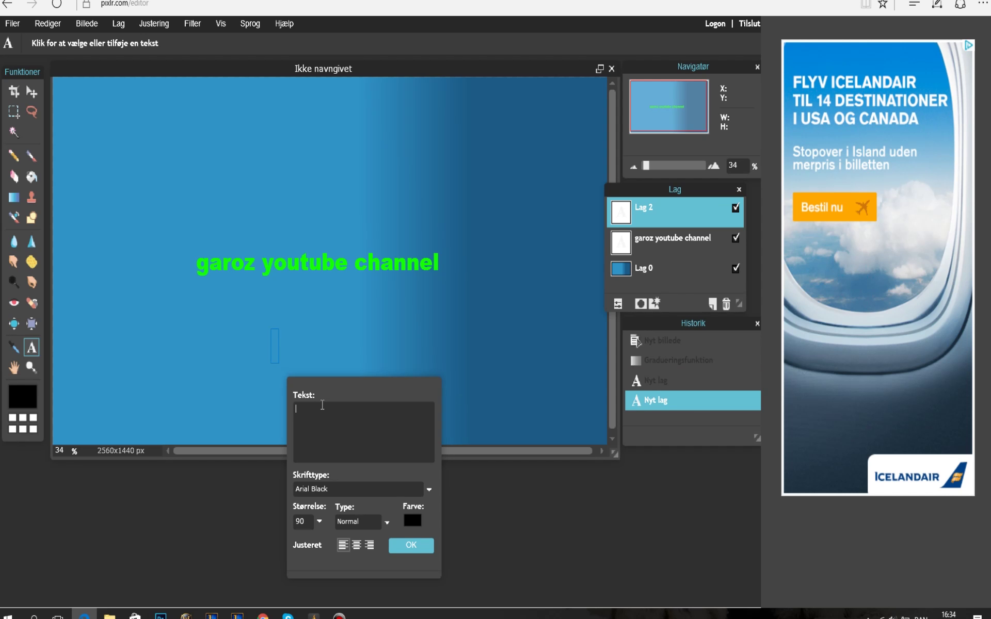
text(sub)
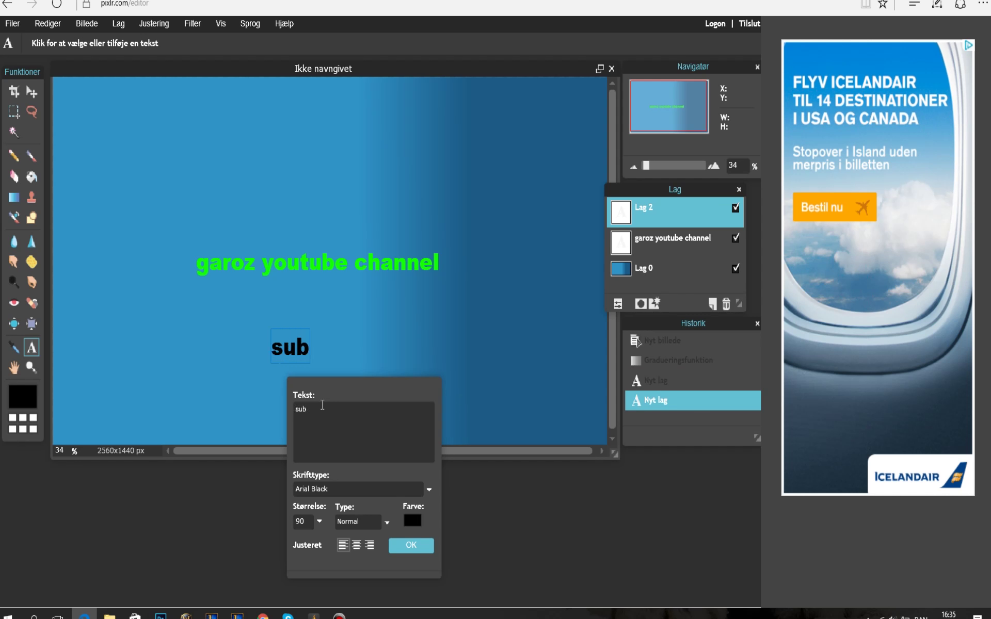
text(scribe)
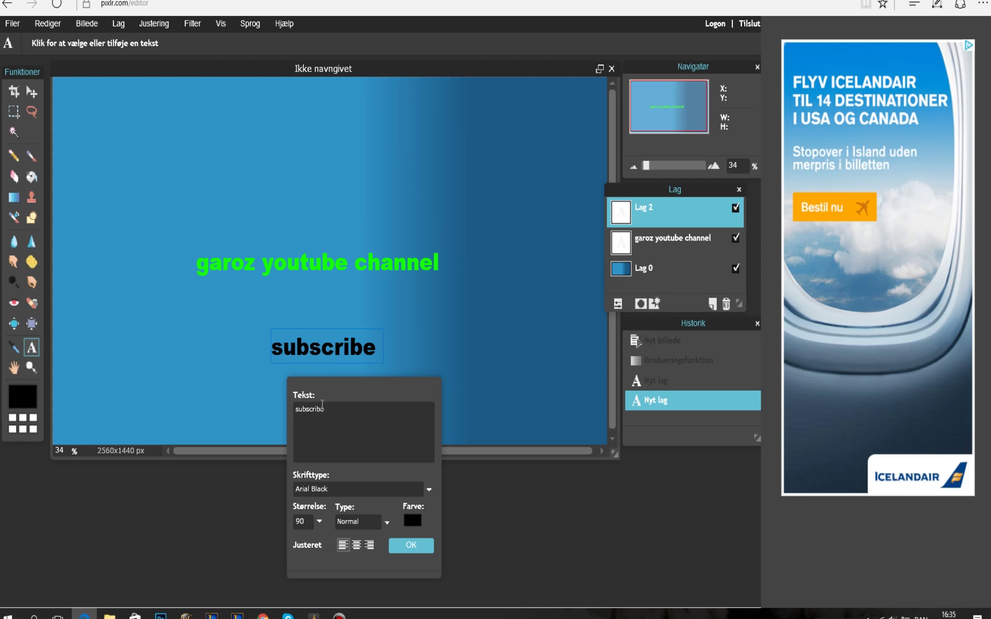
text( for nic)
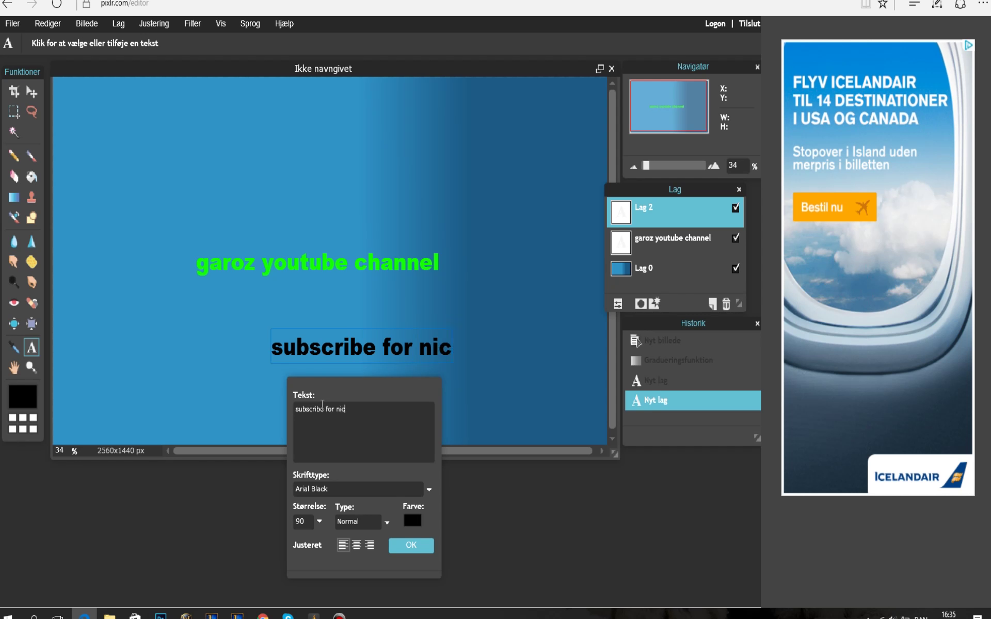
text(e videos)
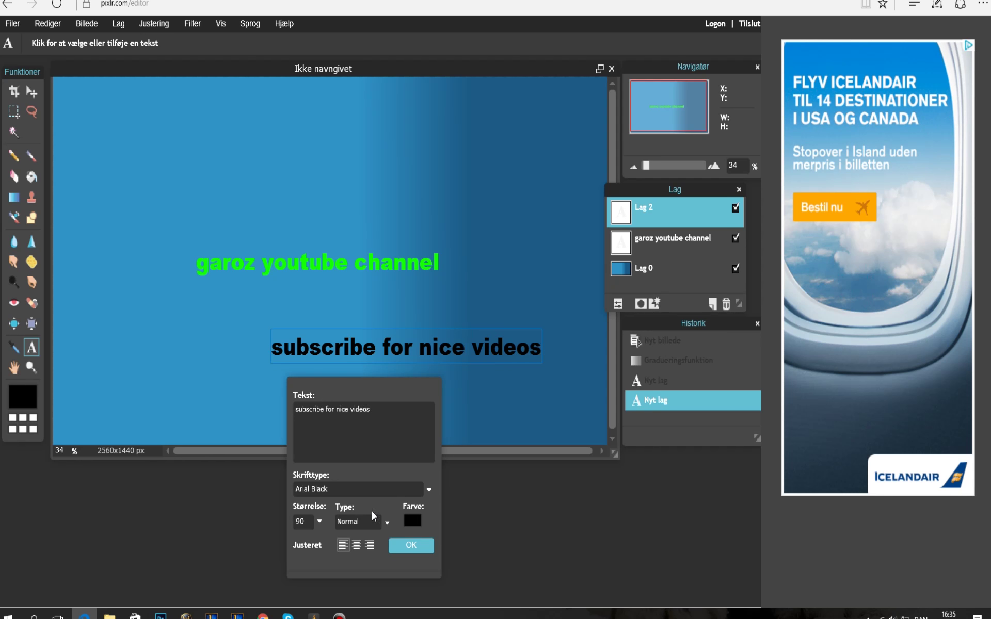
Colour the subscribe text bright green (22ff00).
click(412, 522)
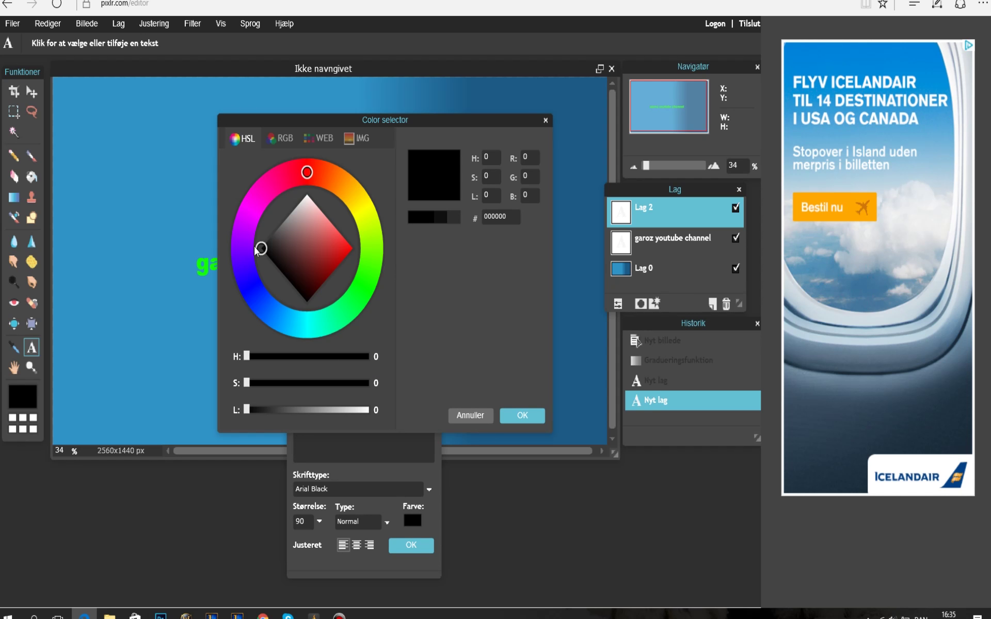
mouse_move(380, 245)
mouse_down()
mouse_move(402, 248)
mouse_move(400, 299)
mouse_up()
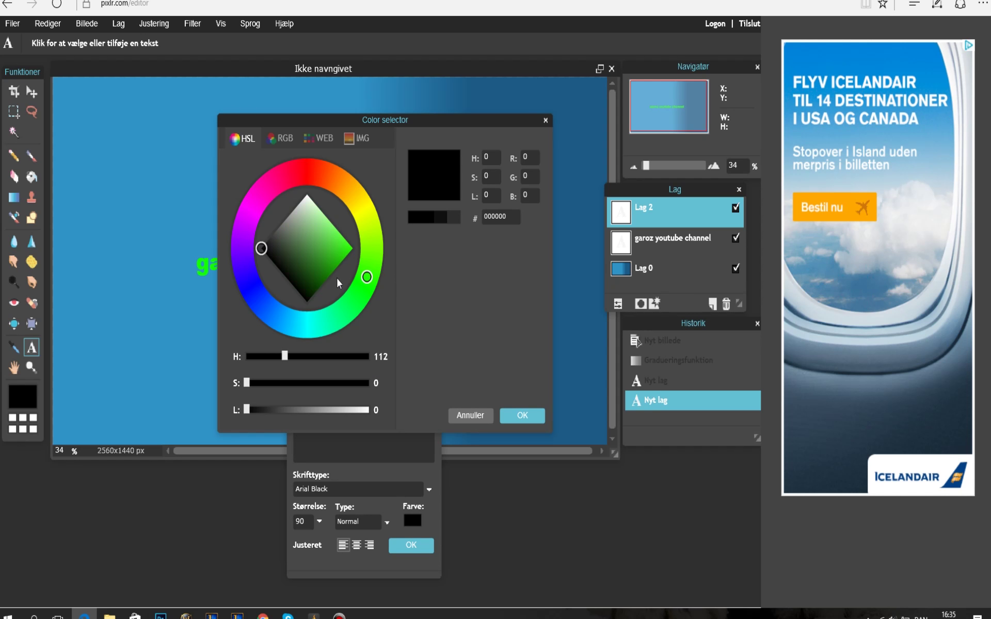
drag(265, 256, 363, 243)
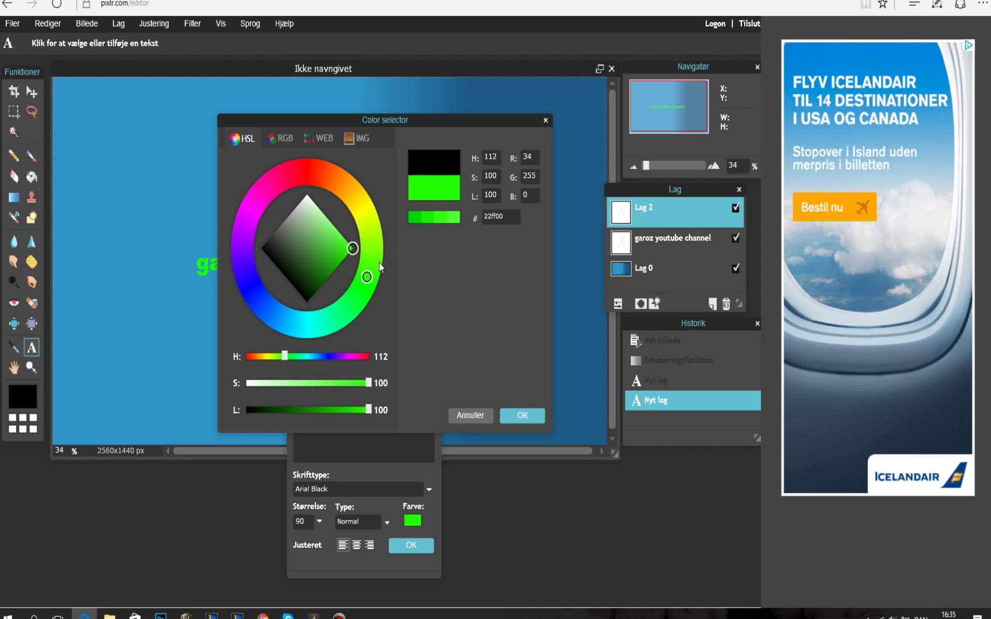
click(523, 416)
Set the subscribe text's size to 50 and position it centred directly beneath the channel text.
drag(405, 347, 253, 278)
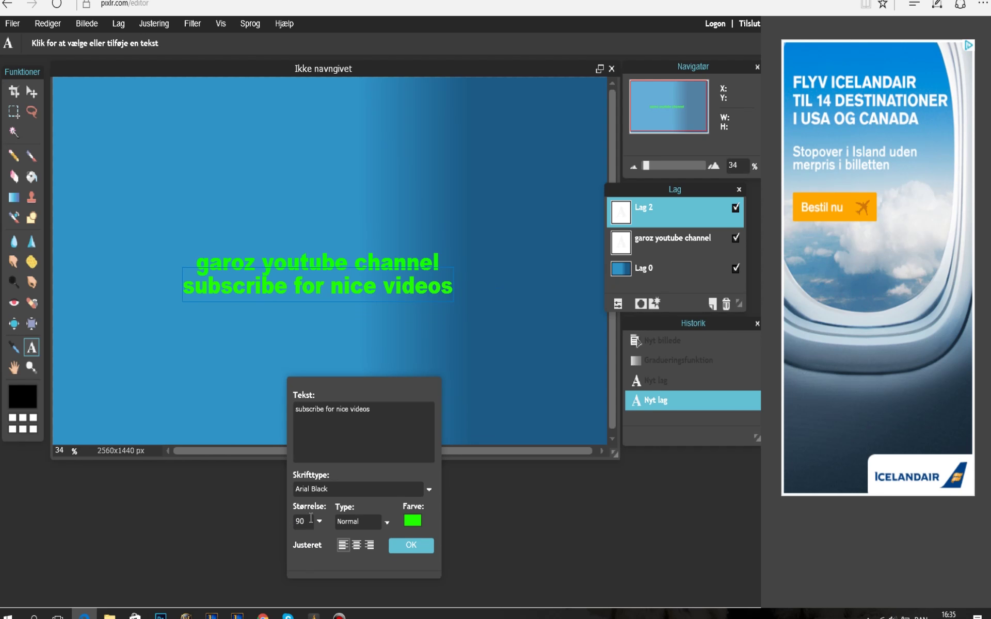
key(BackSpace)
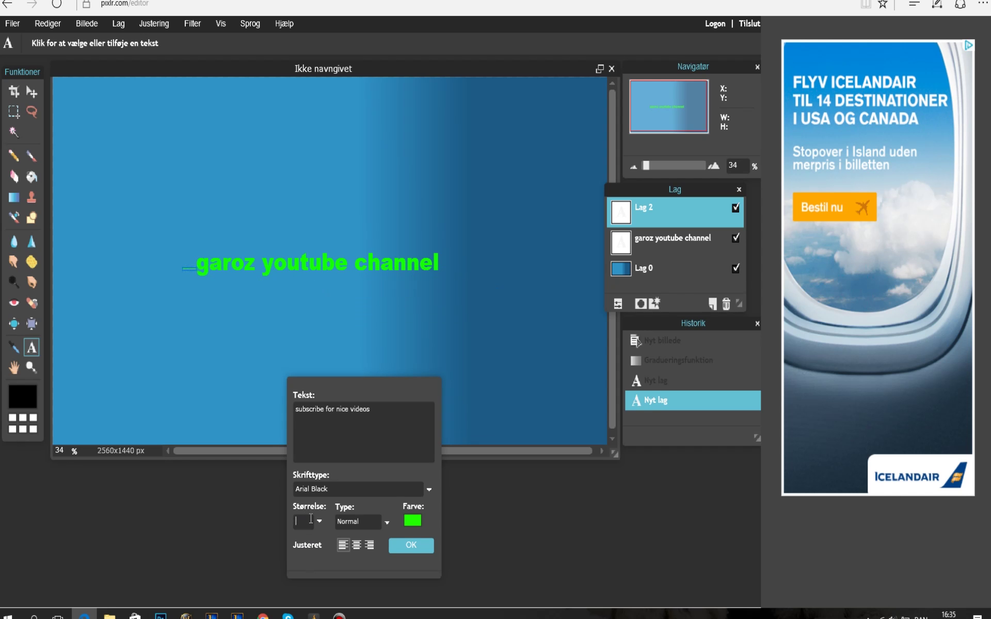
text(50)
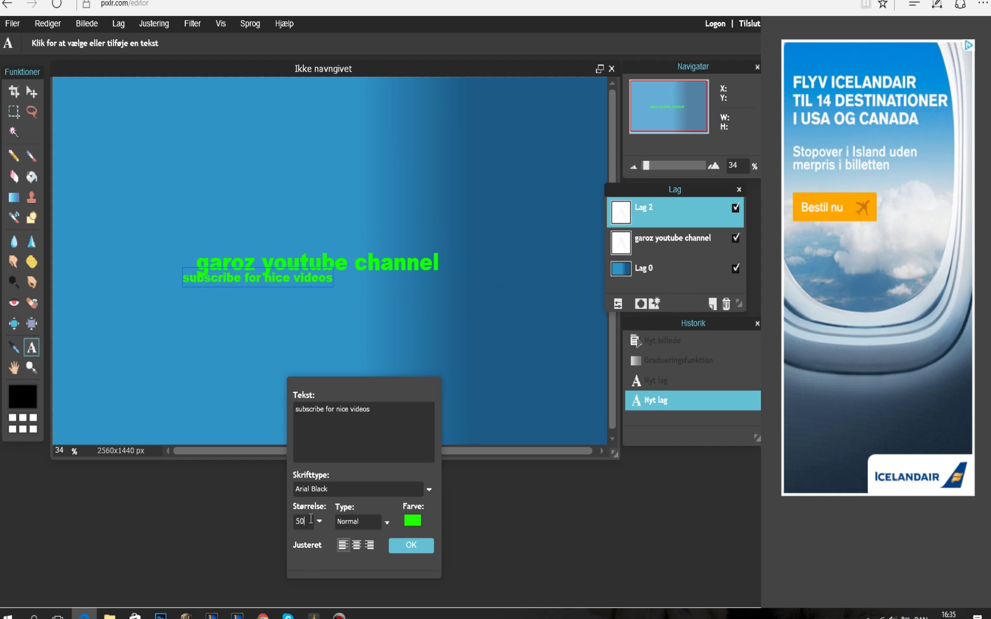
drag(281, 280, 339, 283)
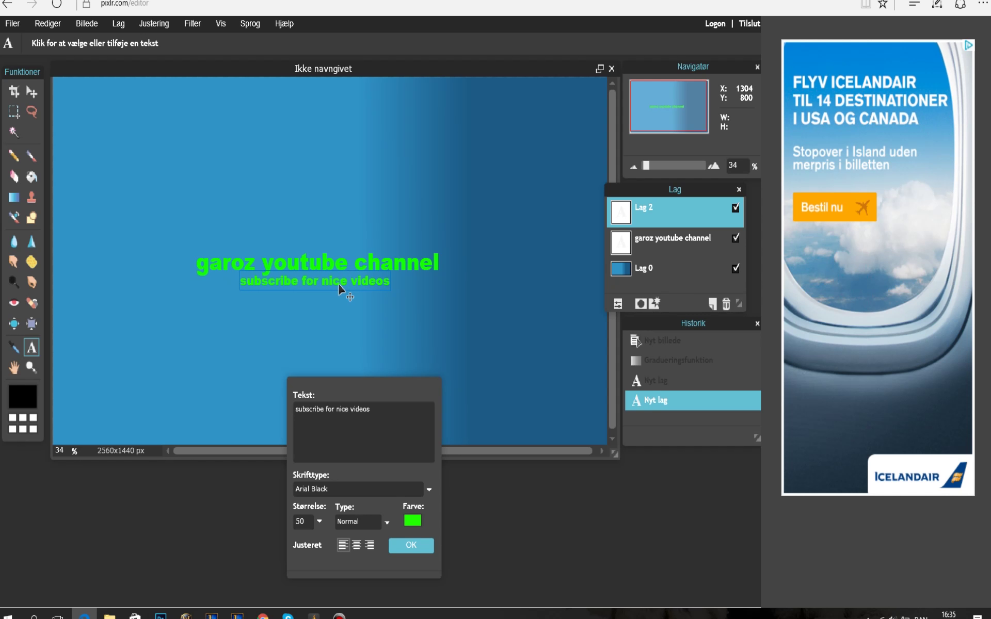
click(411, 546)
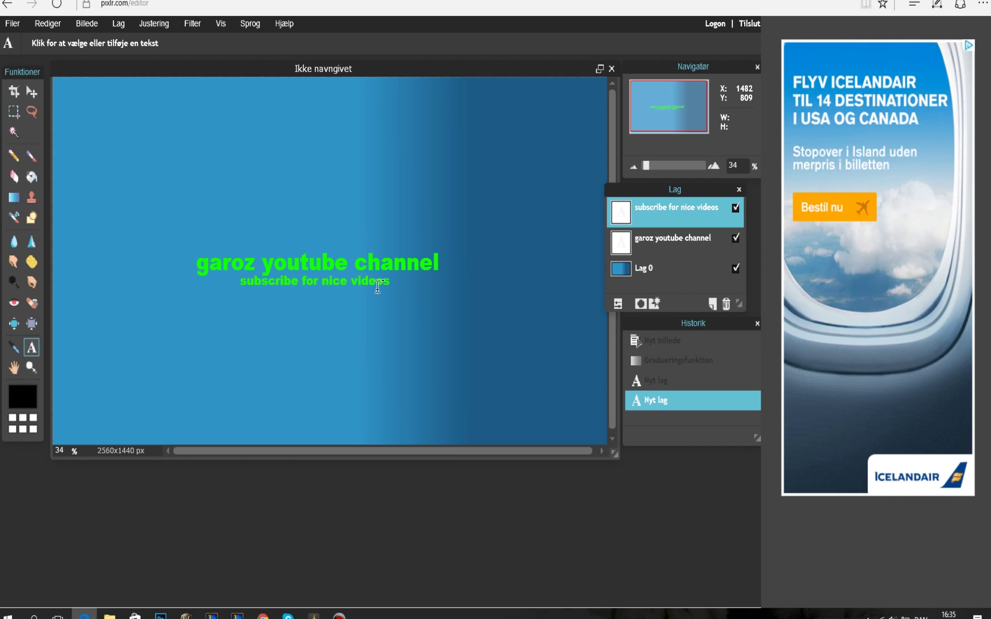
Apply the outer glow (Ydre skær) and drop shadow (Skyggeeffekt) layer styles to the "subscribe for nice videos" layer.
click(654, 304)
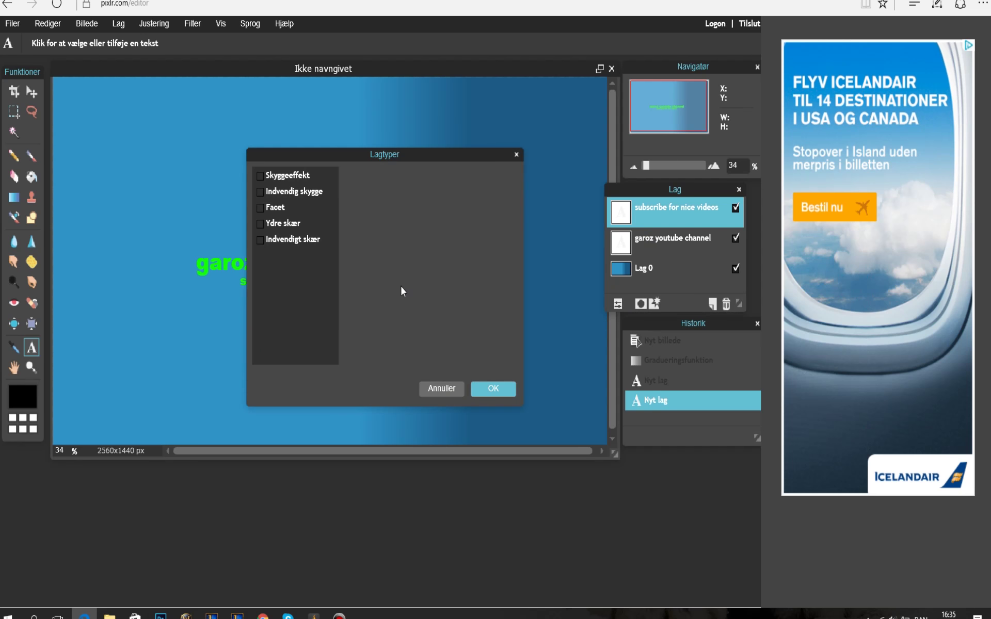
click(289, 225)
click(290, 174)
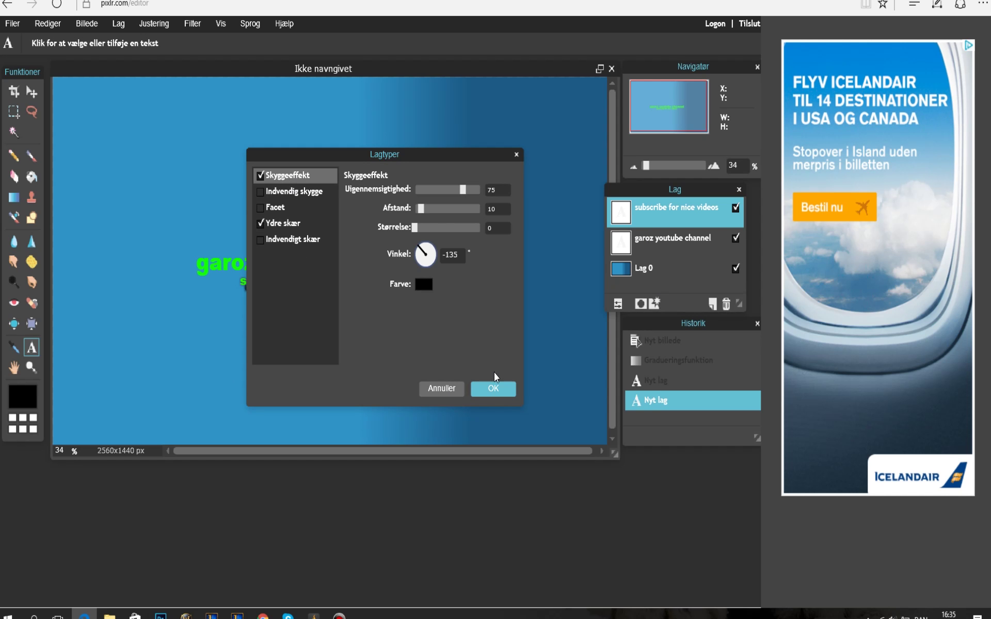
click(493, 388)
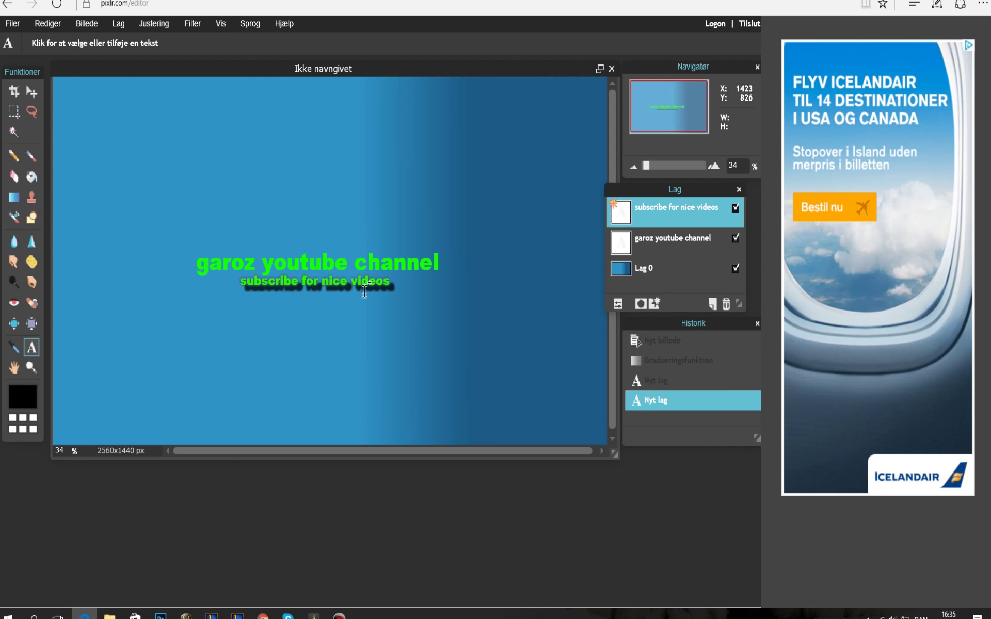
Apply the outer glow (Ydre skær) and drop shadow (Skyggeeffekt) layer styles to the "garoz youtube channel" layer.
click(642, 257)
click(654, 304)
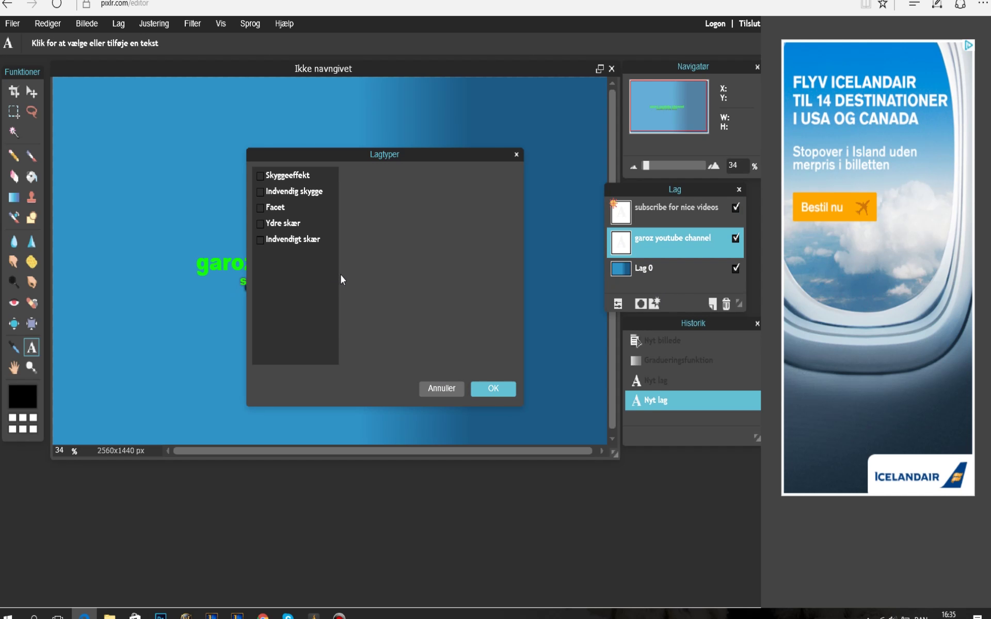
click(293, 226)
click(287, 175)
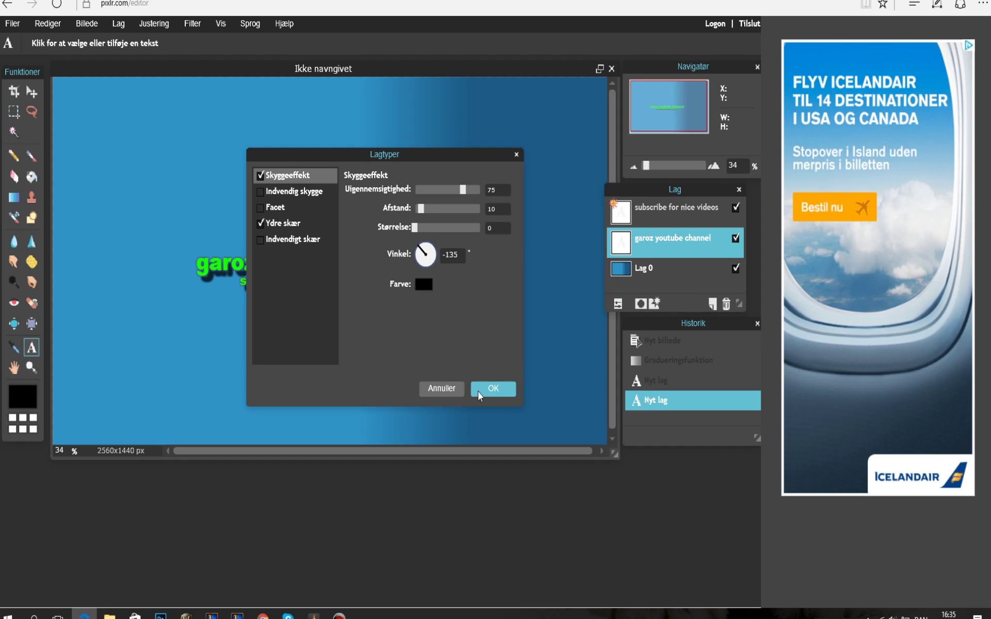
click(480, 395)
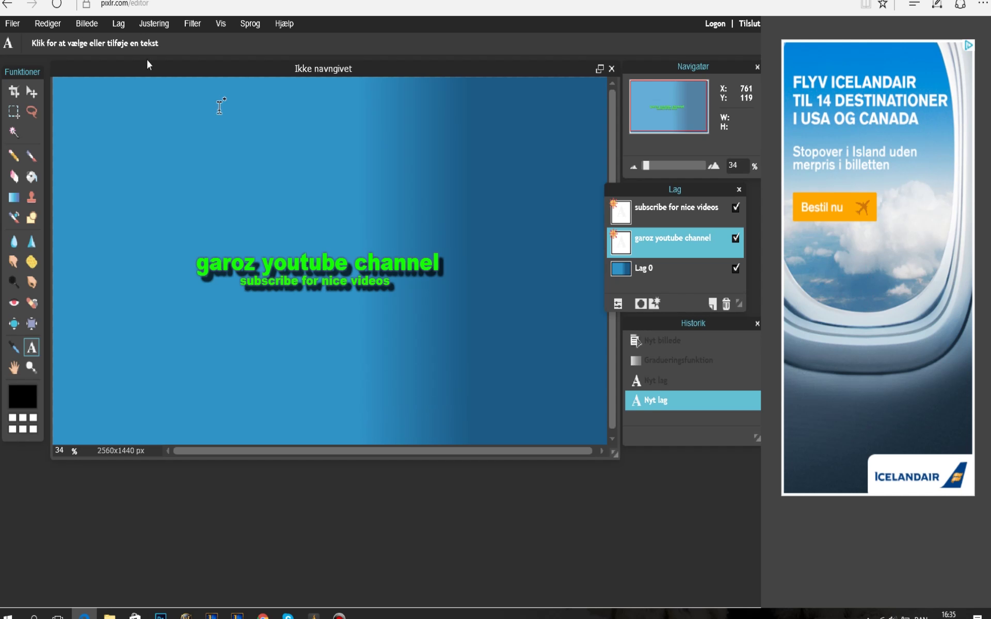
Search Google Images for "controller png" in a new browser tab.
key(ctrl+t)
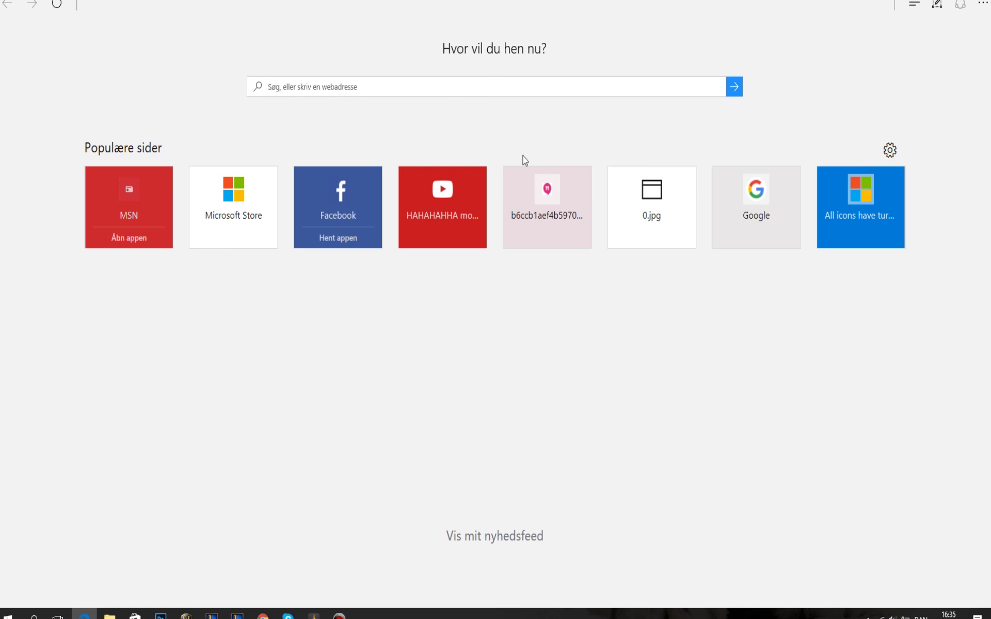
click(722, 212)
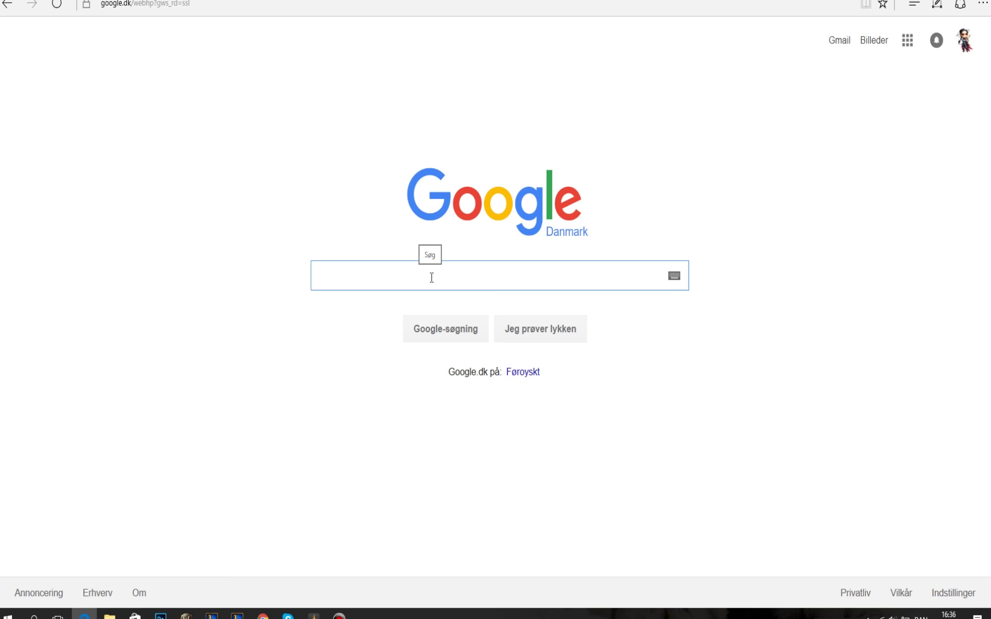
text(cONT)
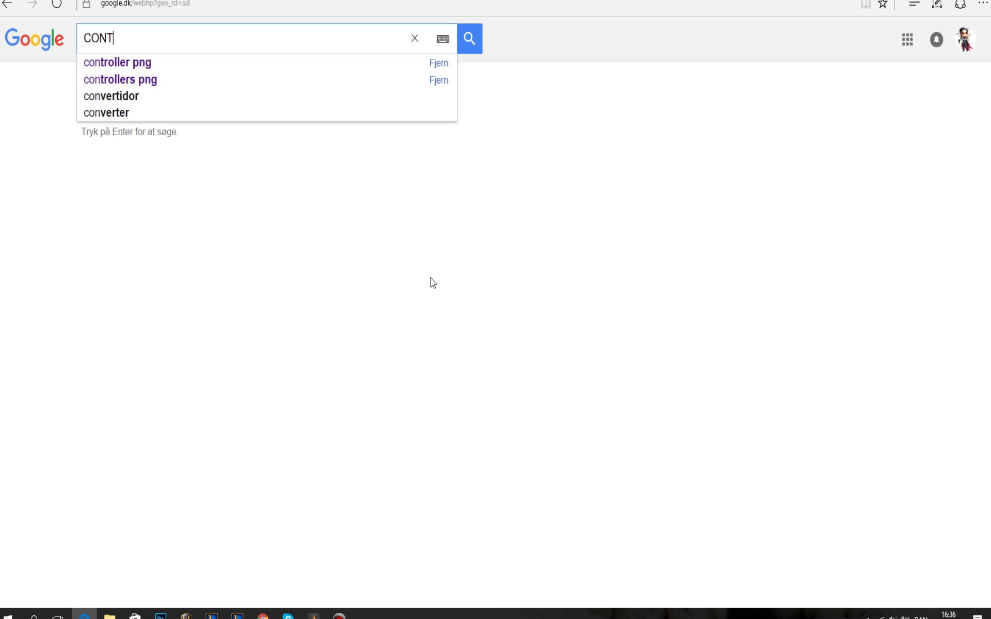
text(ROLLER)
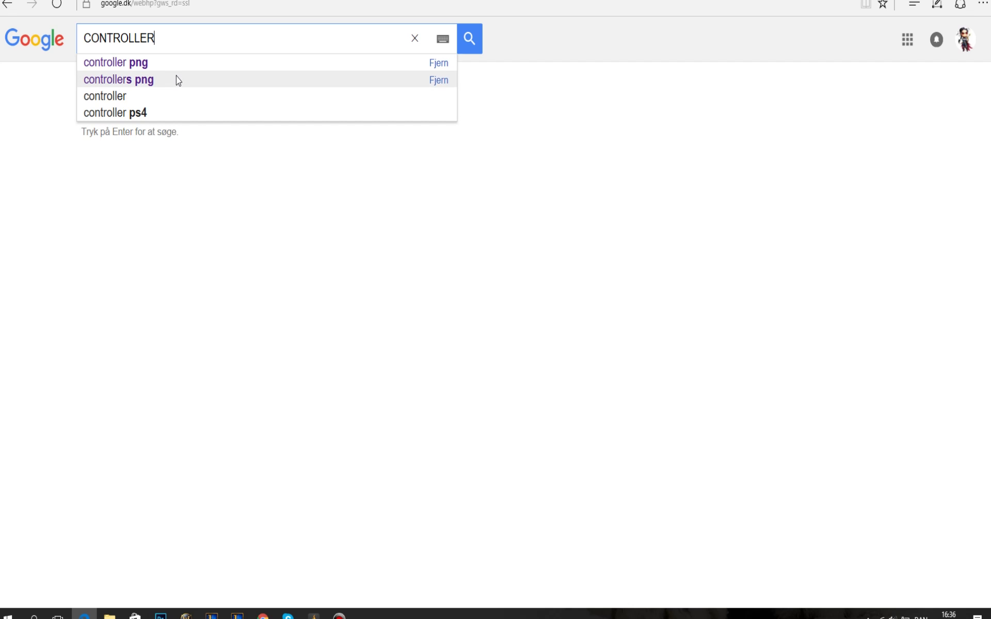
click(177, 61)
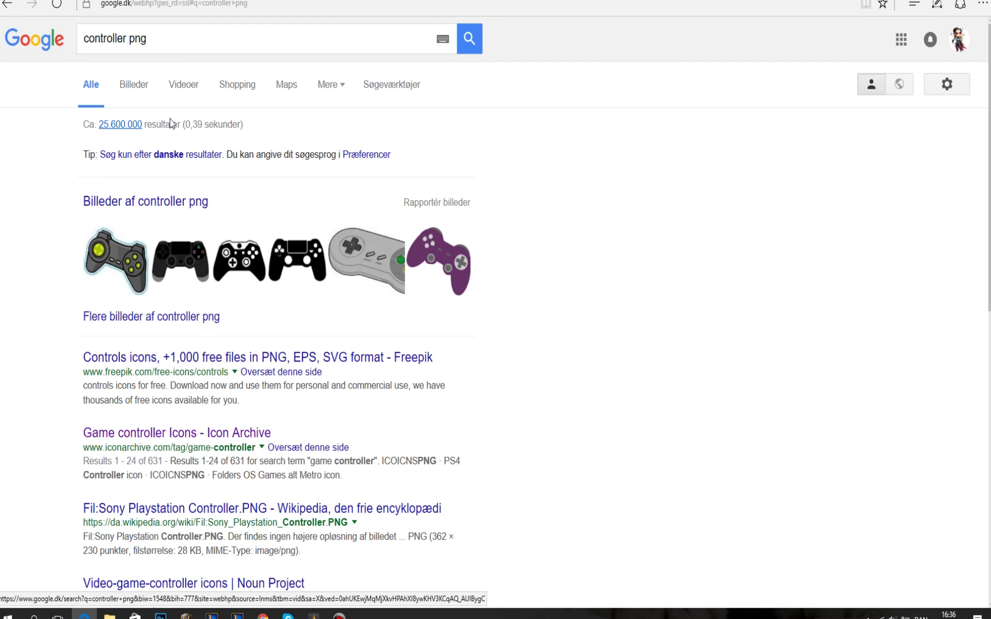
click(136, 85)
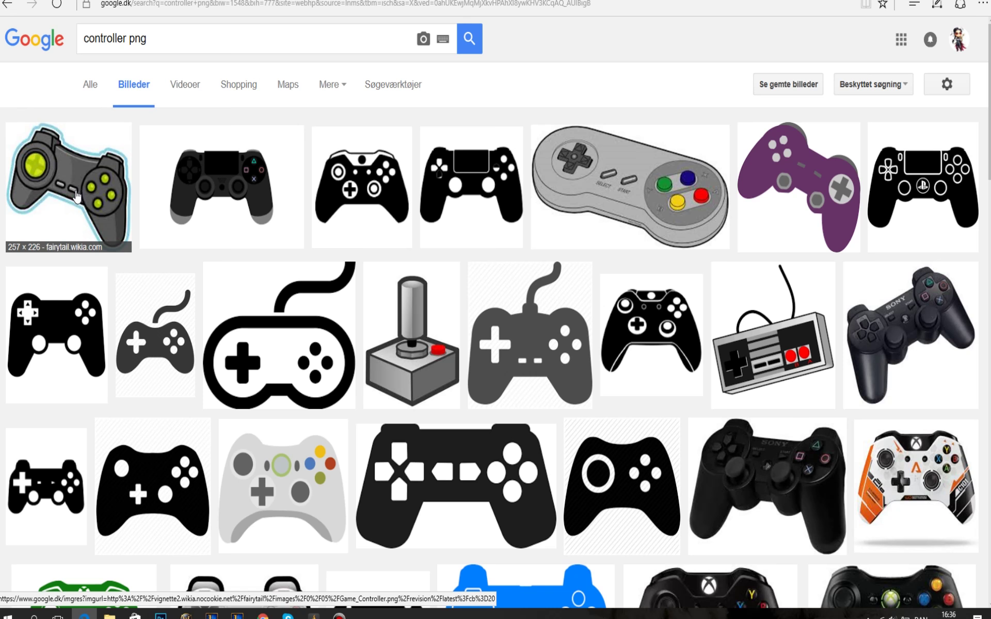
Save the grey game controller image with green buttons from Fairy Tail Wiki as a PNG named LOL PNG LOL.
click(78, 192)
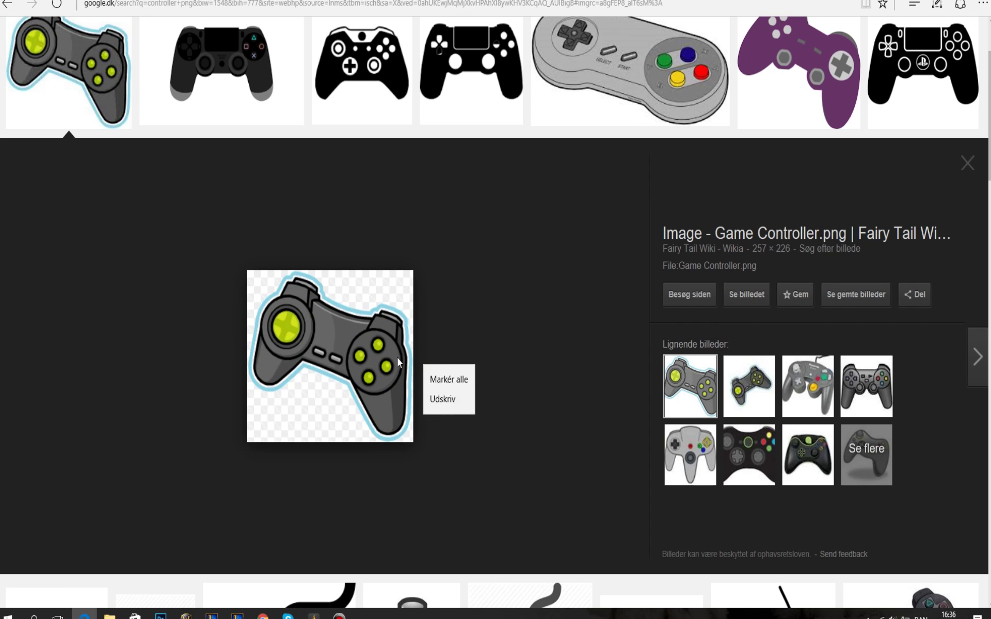
right_click(374, 380)
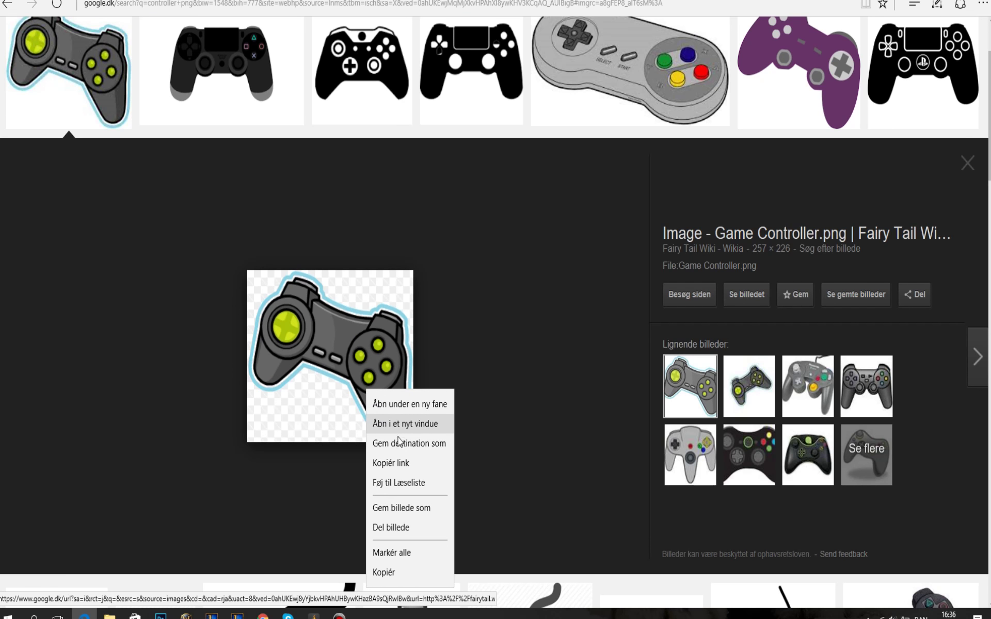
click(412, 509)
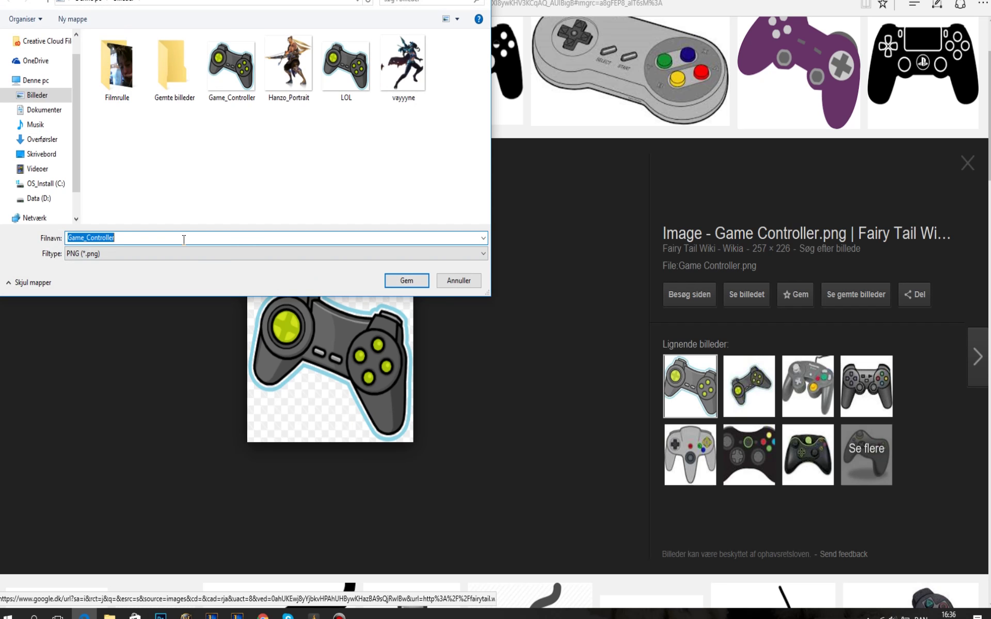
key(BackSpace)
text(LO)
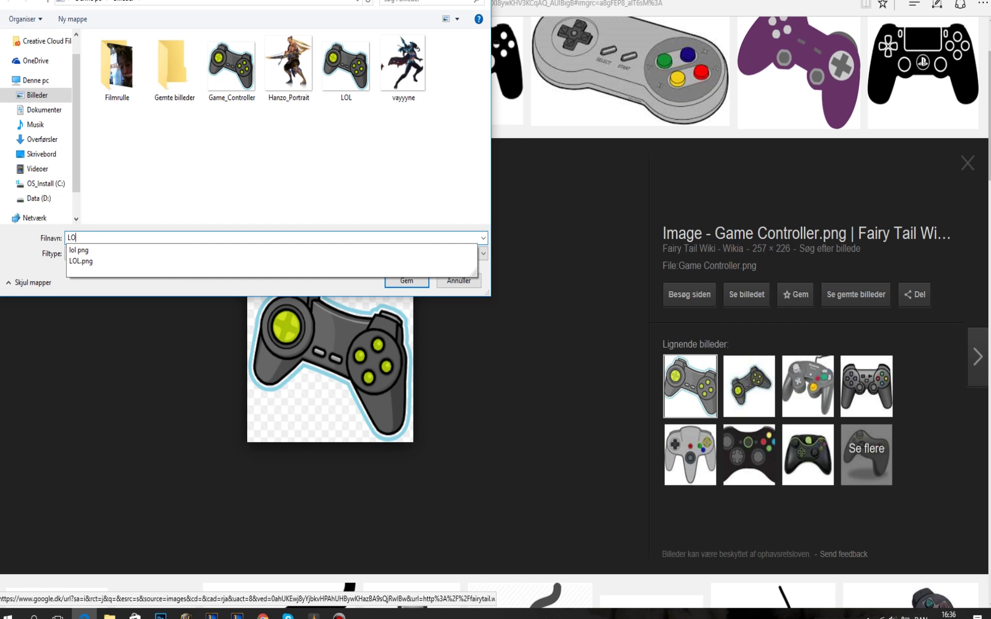
text(L PNG)
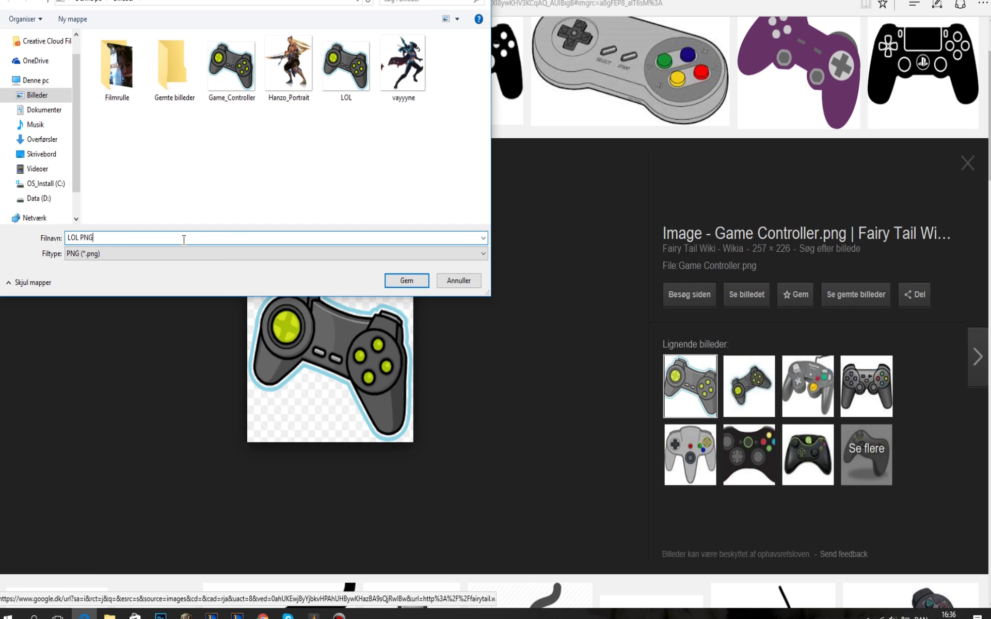
text( LOL)
click(407, 281)
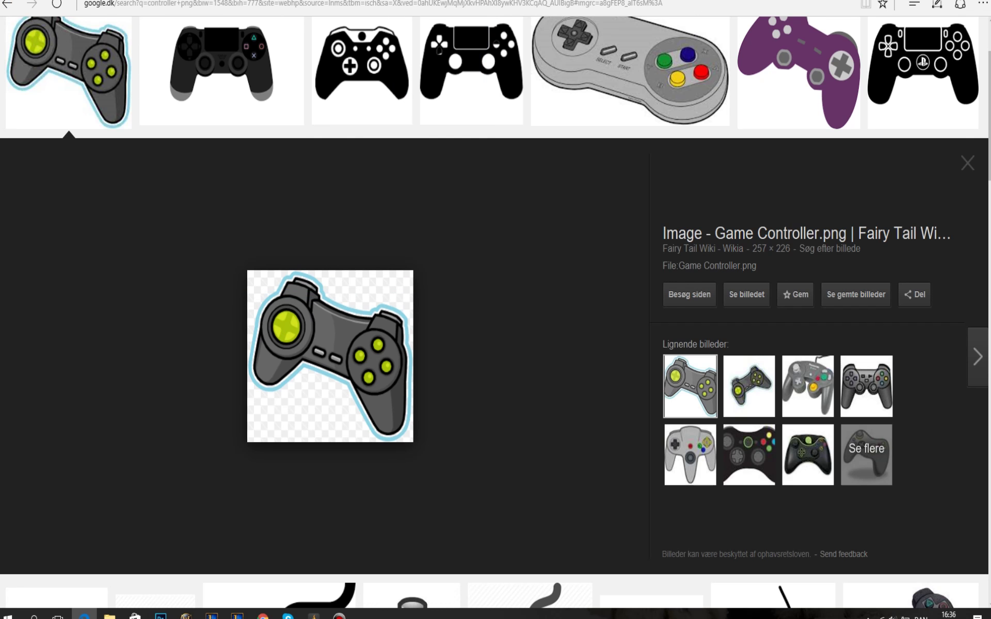
Return to the Pixlr editor and open the saved controller picture LOL as a separate image.
key(ctrl+Tab)
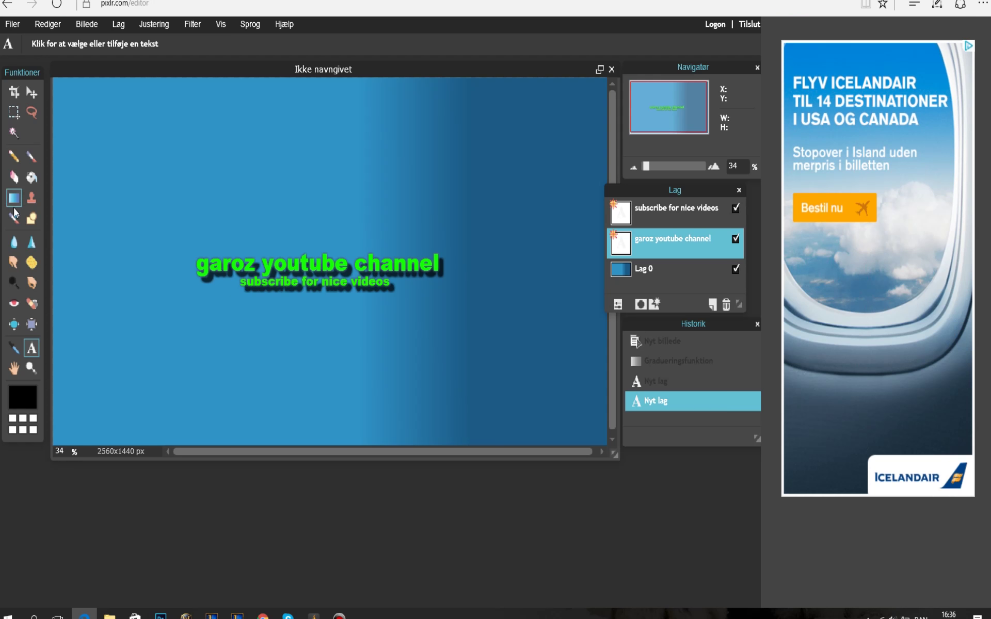
click(13, 26)
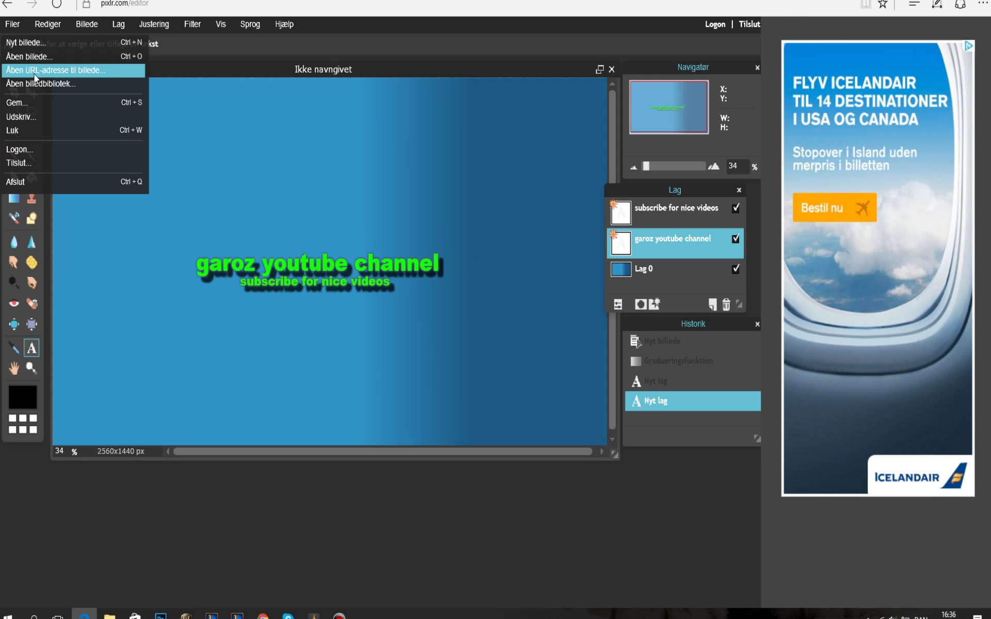
click(30, 57)
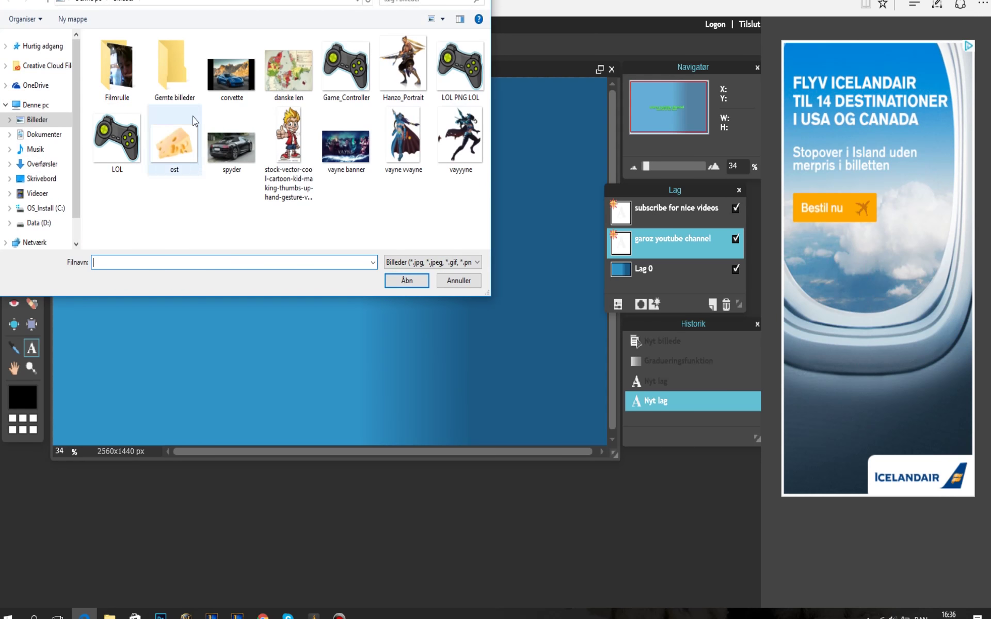
click(119, 147)
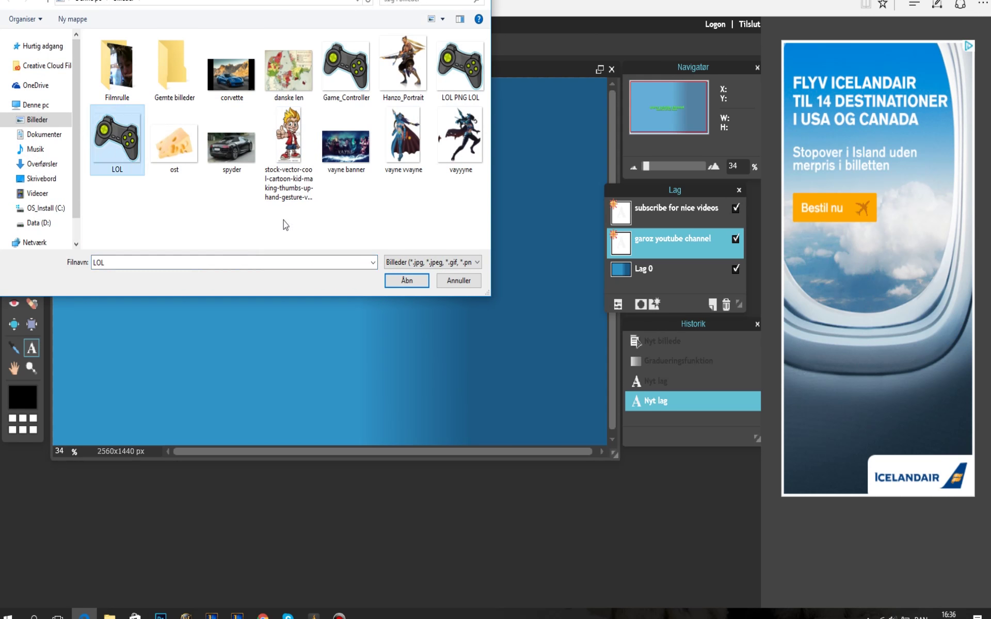
click(404, 281)
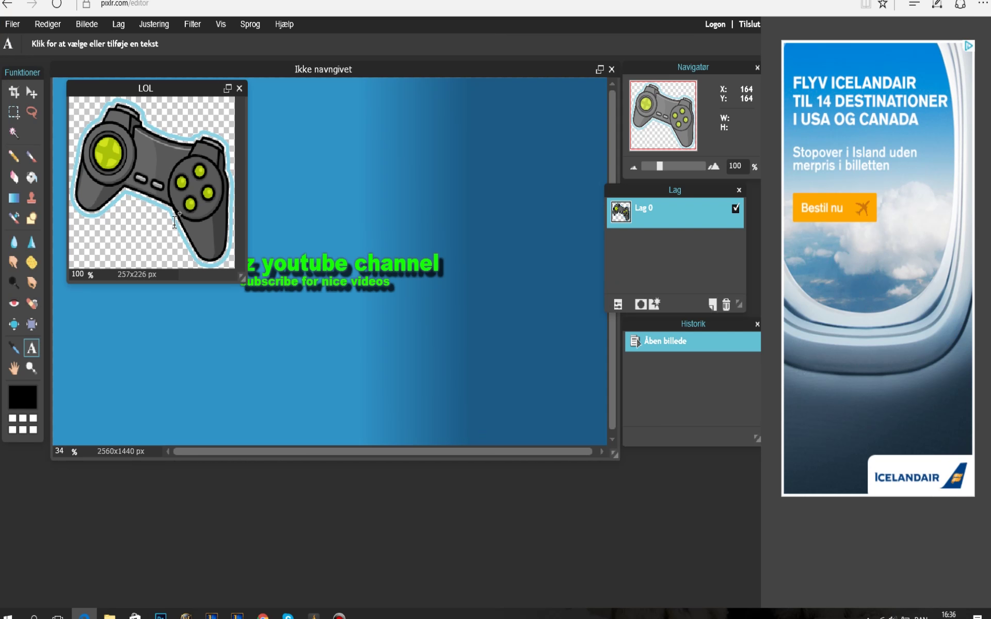
Copy the whole controller image into the banner and place it just right of the channel text.
click(31, 92)
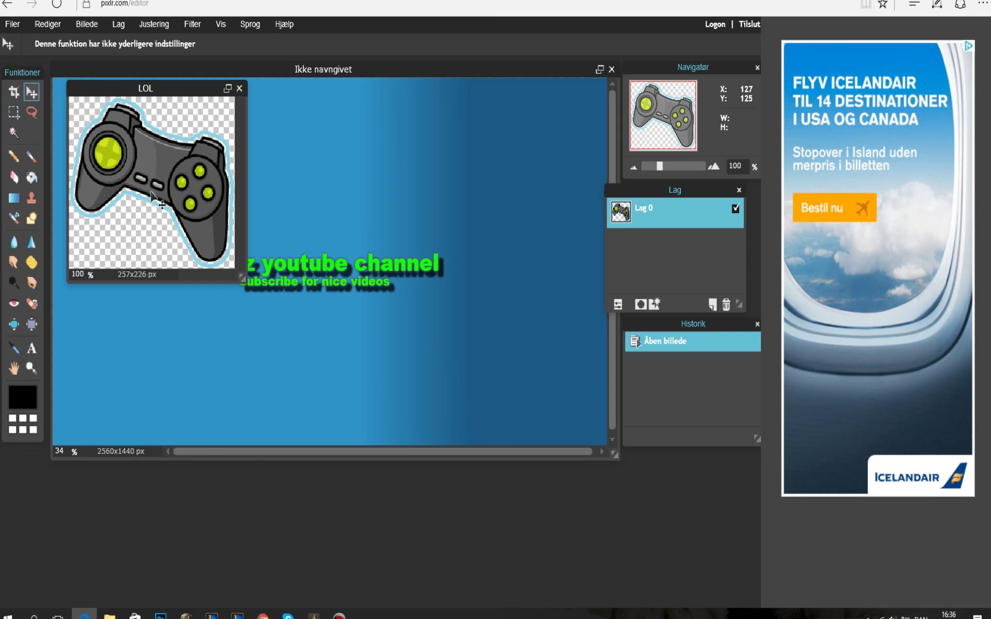
key(ctrl+a)
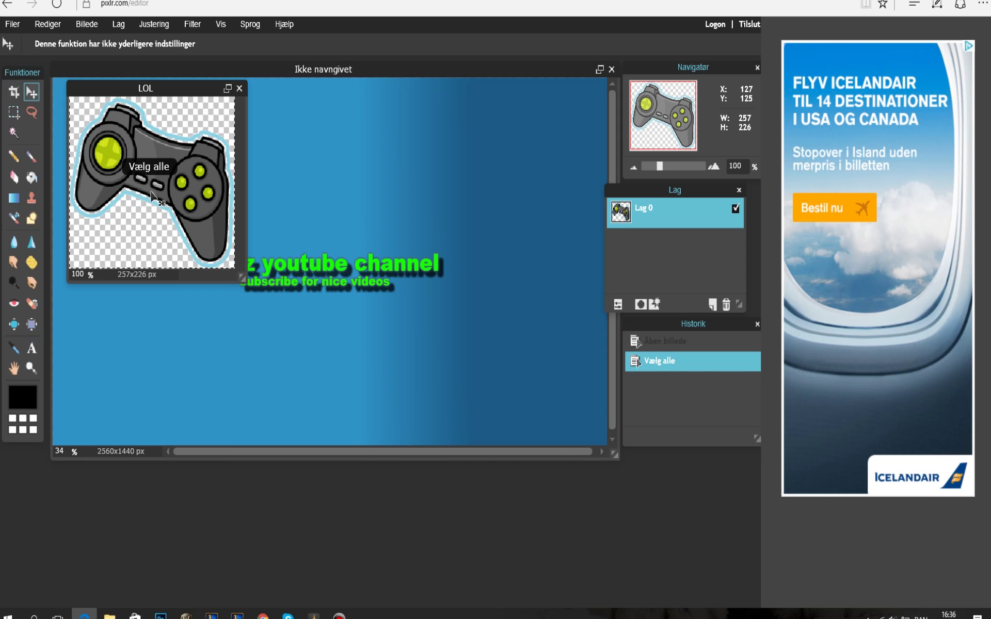
key(ctrl+c)
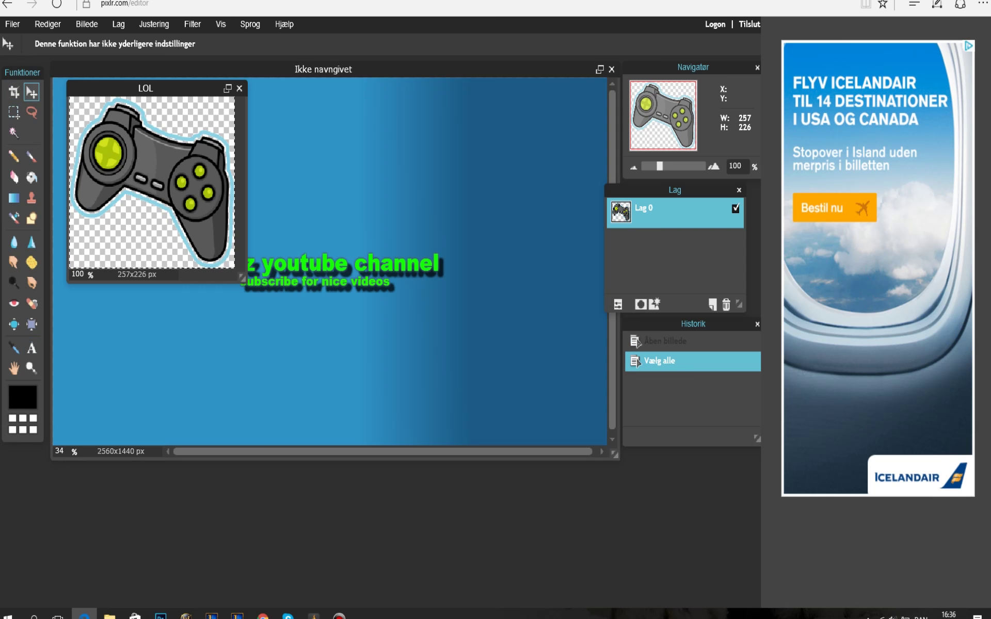
click(264, 201)
key(ctrl+v)
scroll(332, 155, up, 1)
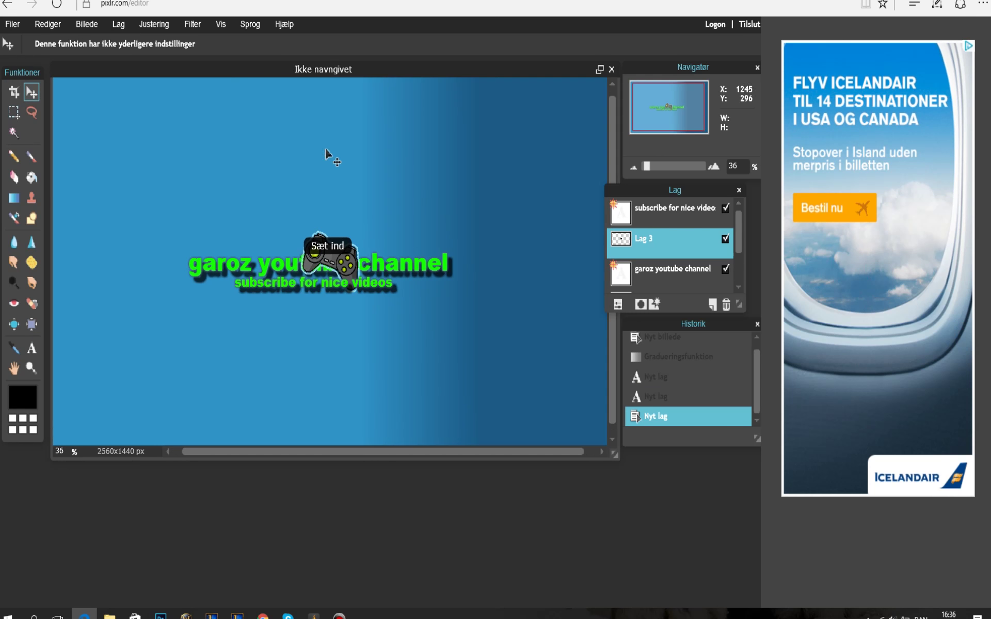
drag(312, 242, 491, 284)
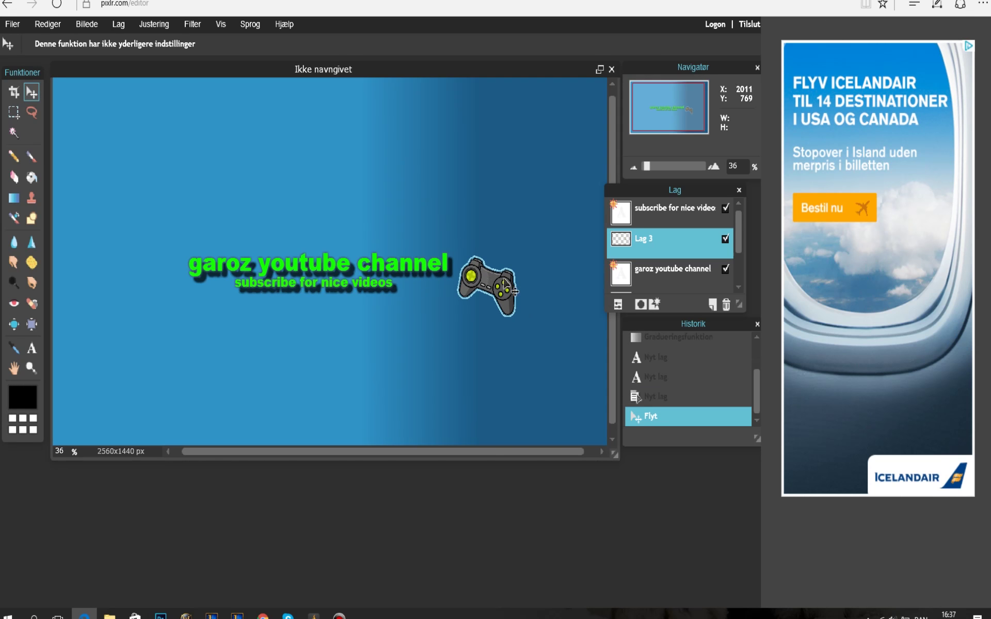
Open the LOL controller picture again as a separate image.
click(11, 30)
click(27, 58)
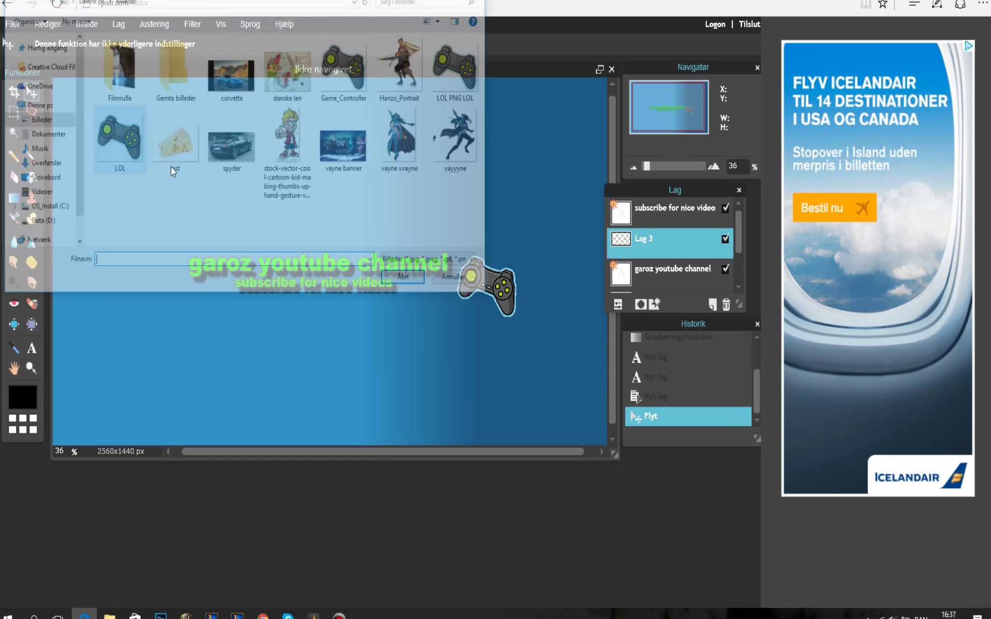
click(116, 143)
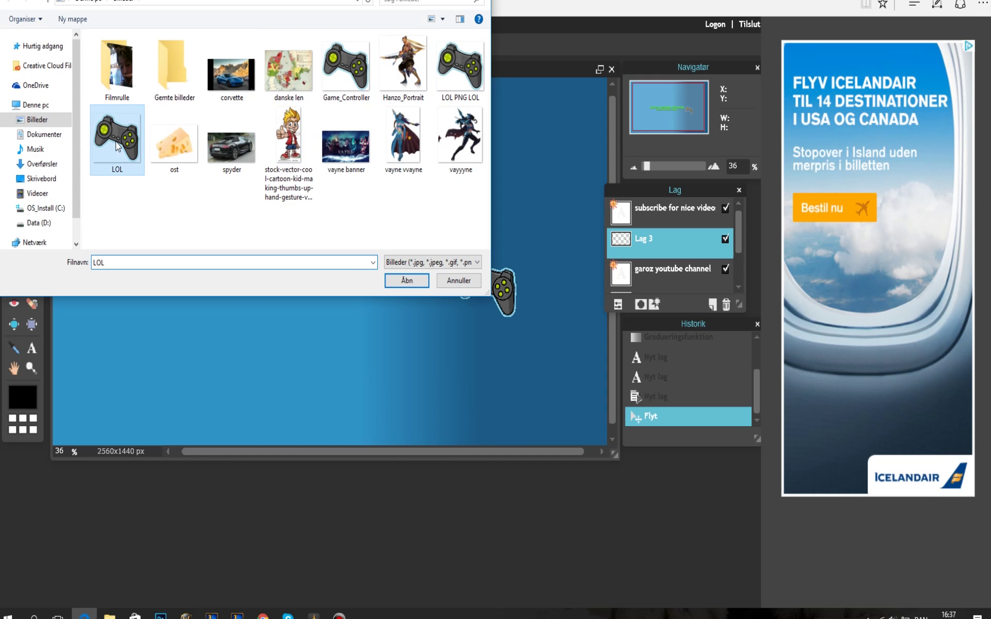
click(407, 281)
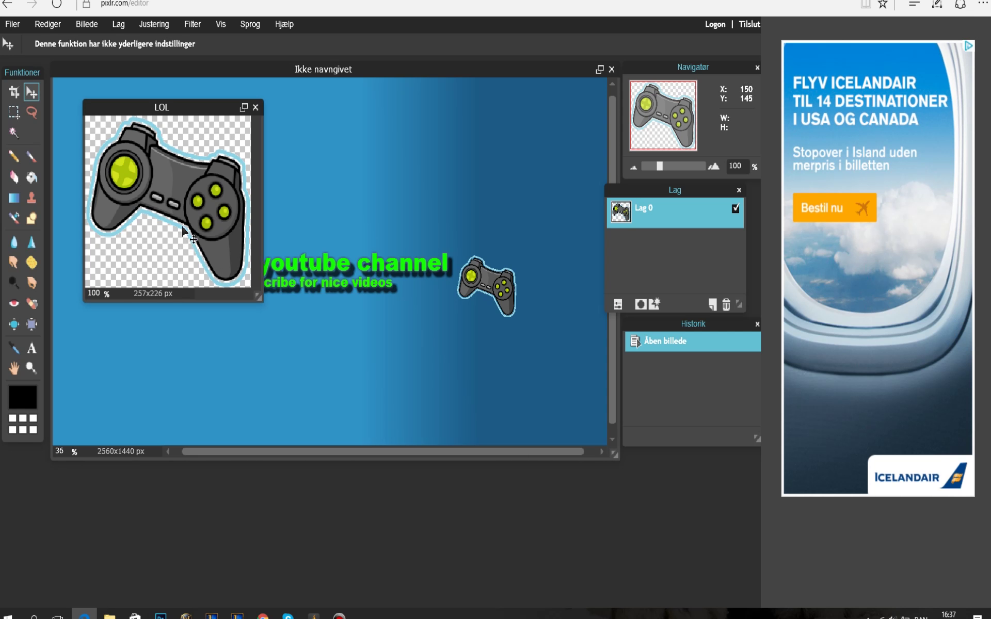
Copy the whole controller image into the banner as a second controller and place it just left of the channel text.
key(ctrl+a)
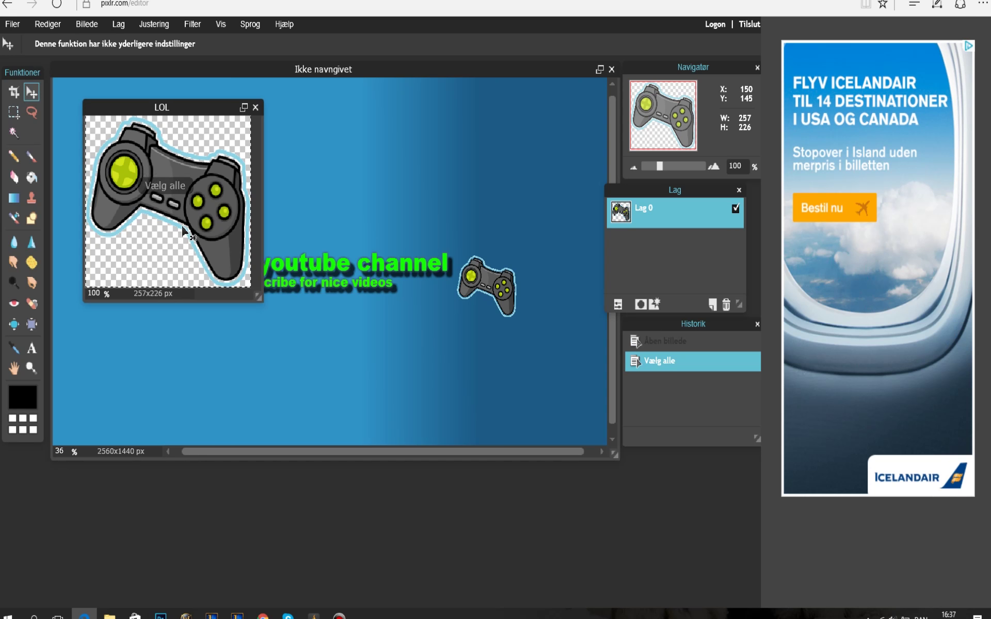
key(ctrl+c)
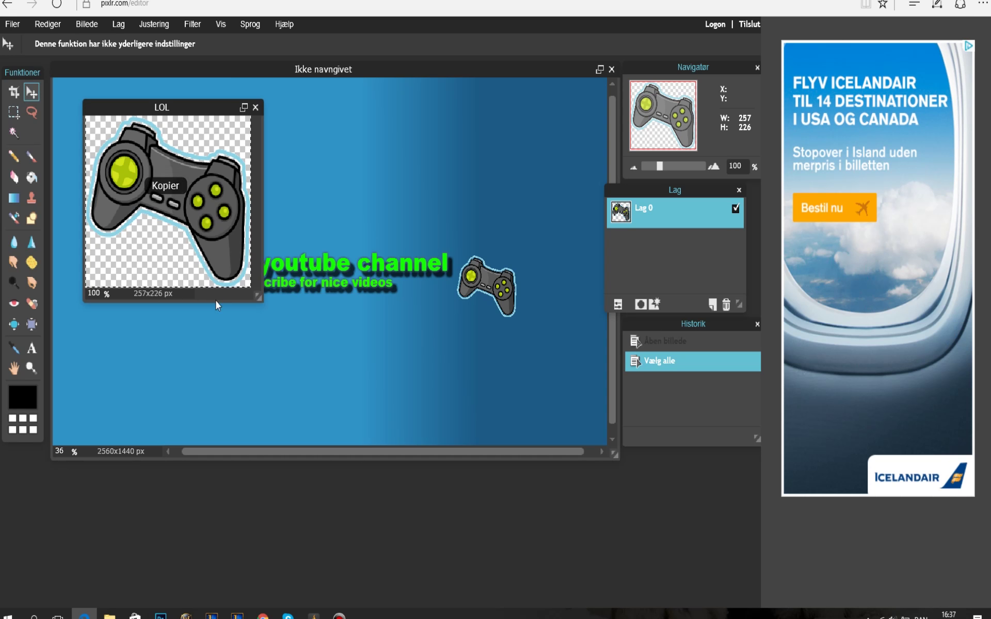
click(223, 332)
key(ctrl+v)
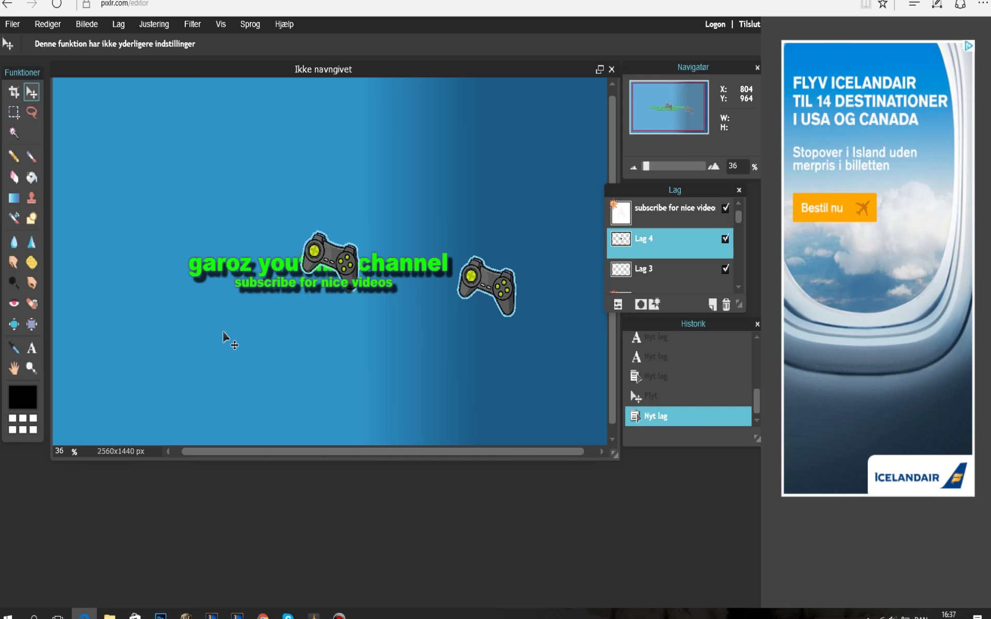
drag(353, 266, 173, 291)
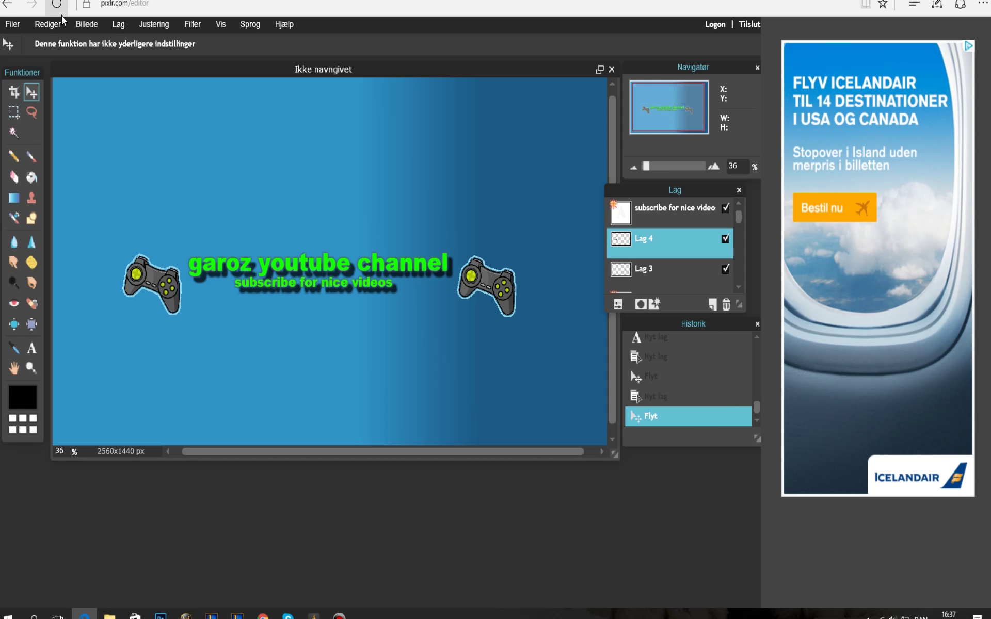
Mirror the left controller horizontally with free transform, shrink it slightly, position it beside the channel text and apply the changes.
click(54, 26)
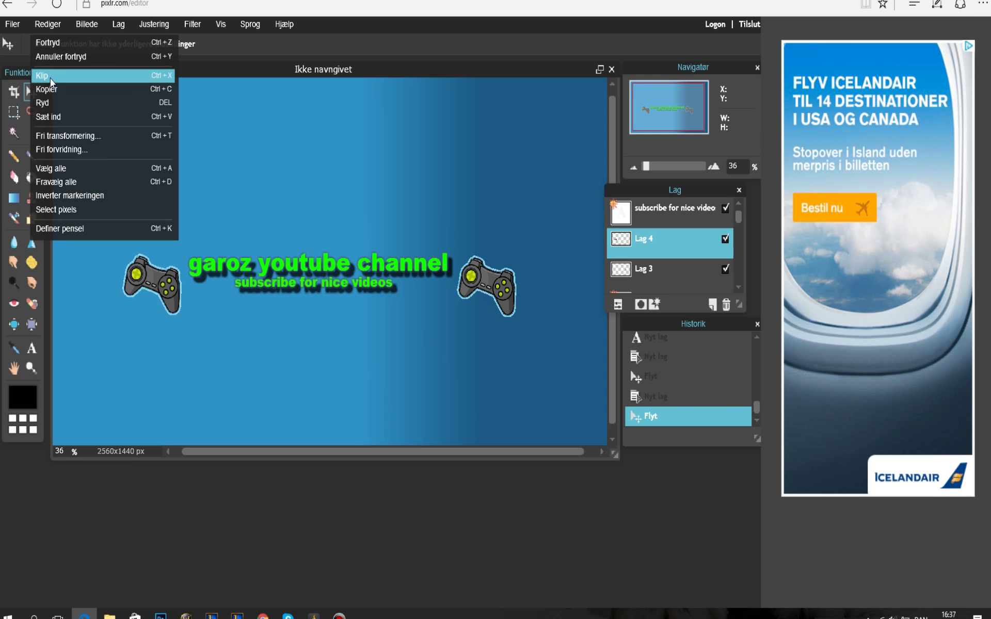
click(52, 134)
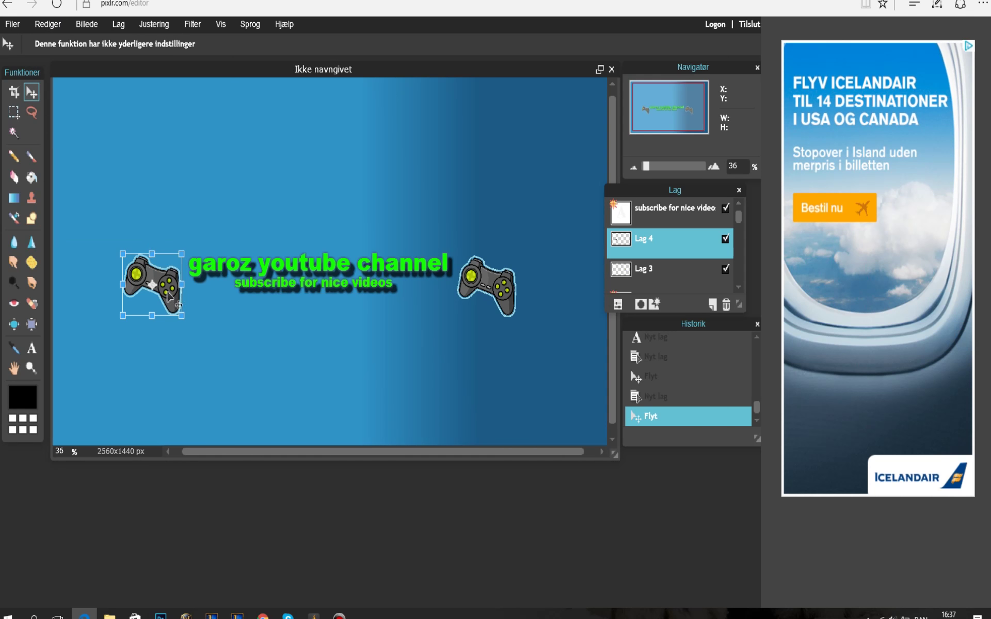
drag(181, 279, 120, 280)
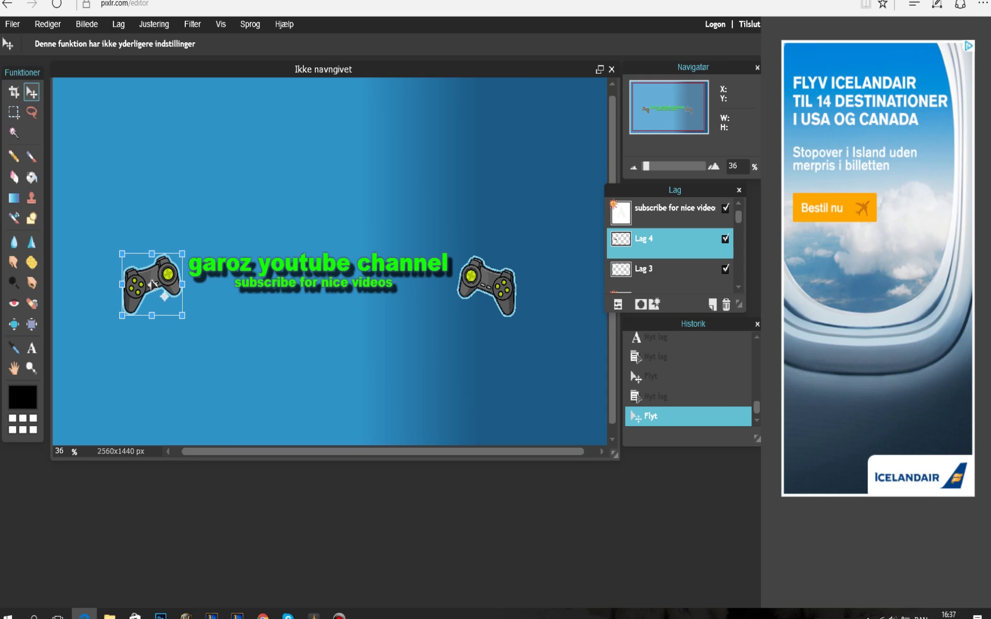
drag(153, 283, 154, 262)
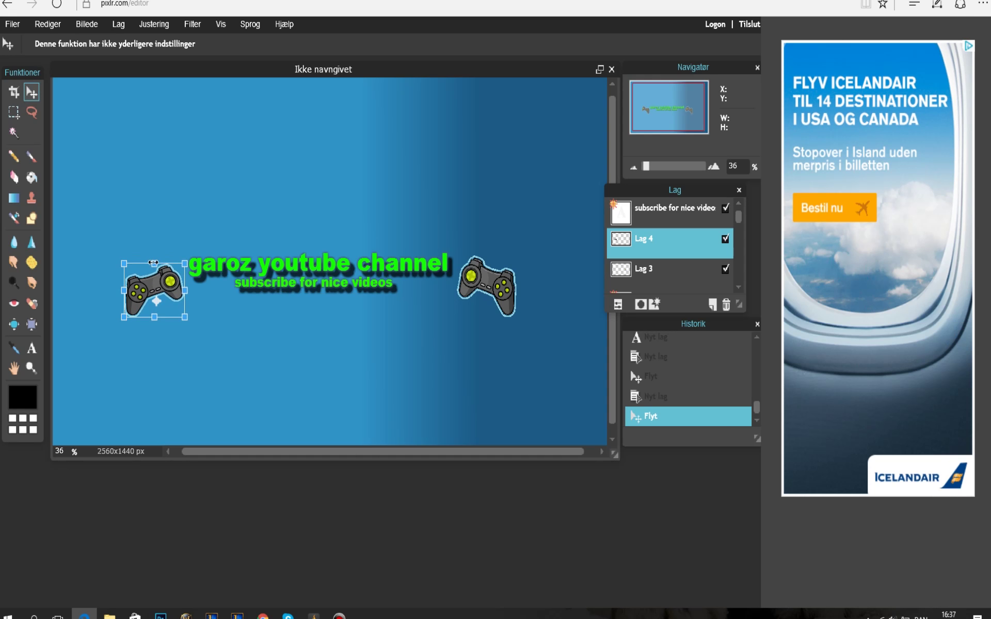
drag(183, 295, 156, 285)
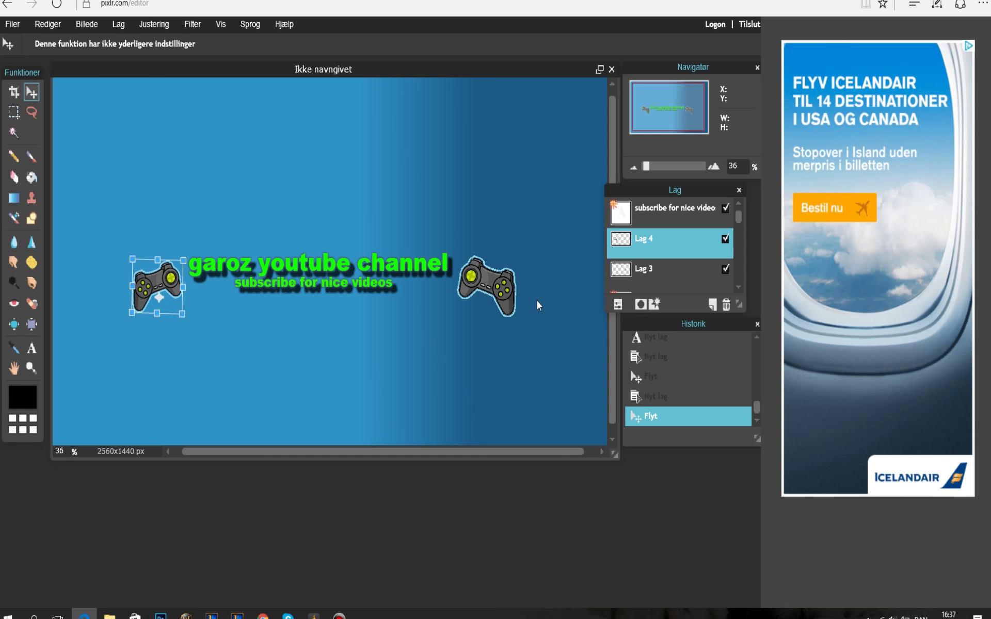
click(486, 285)
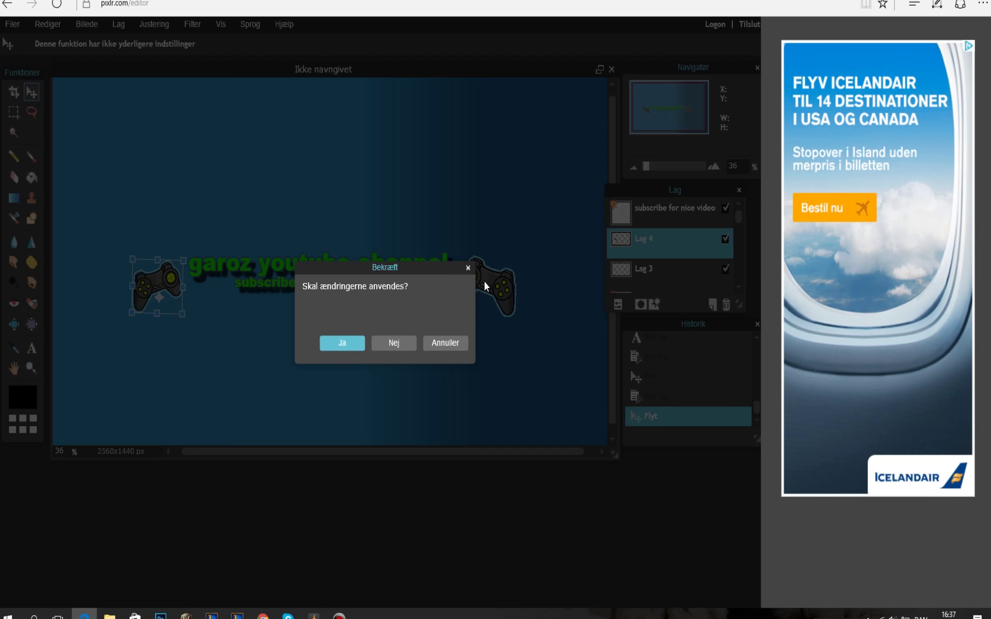
click(343, 343)
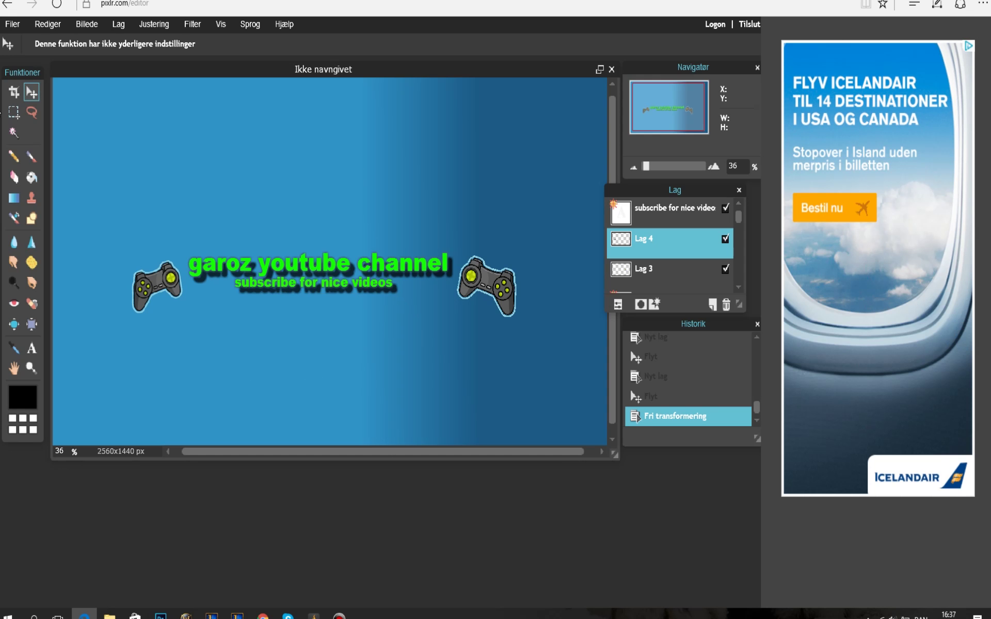
Save the banner to the computer's Billeder folder as a JPEG at quality 80, named garoz lol.
click(15, 26)
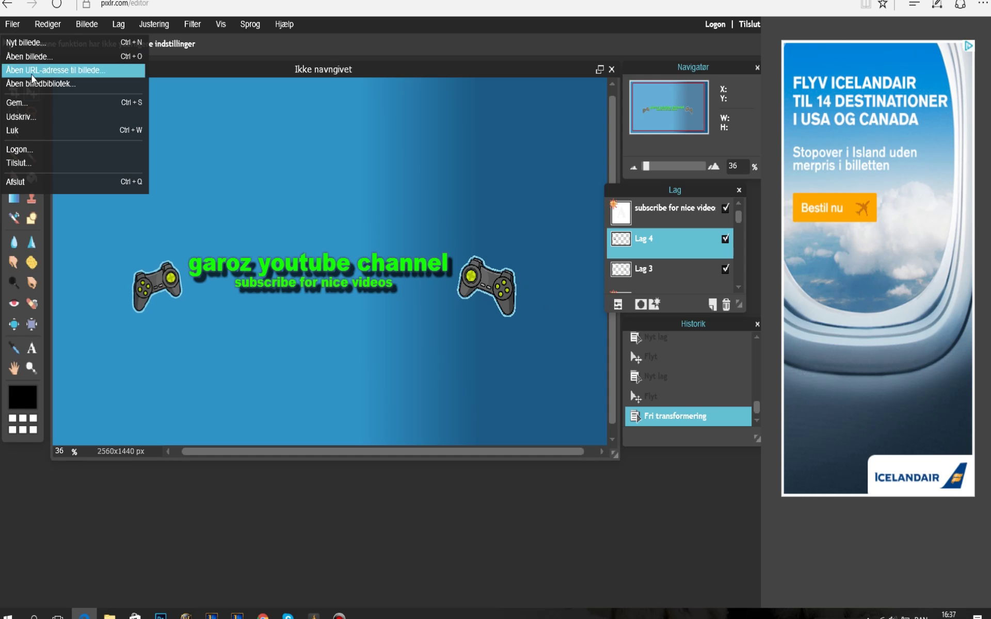
click(34, 106)
key(Return)
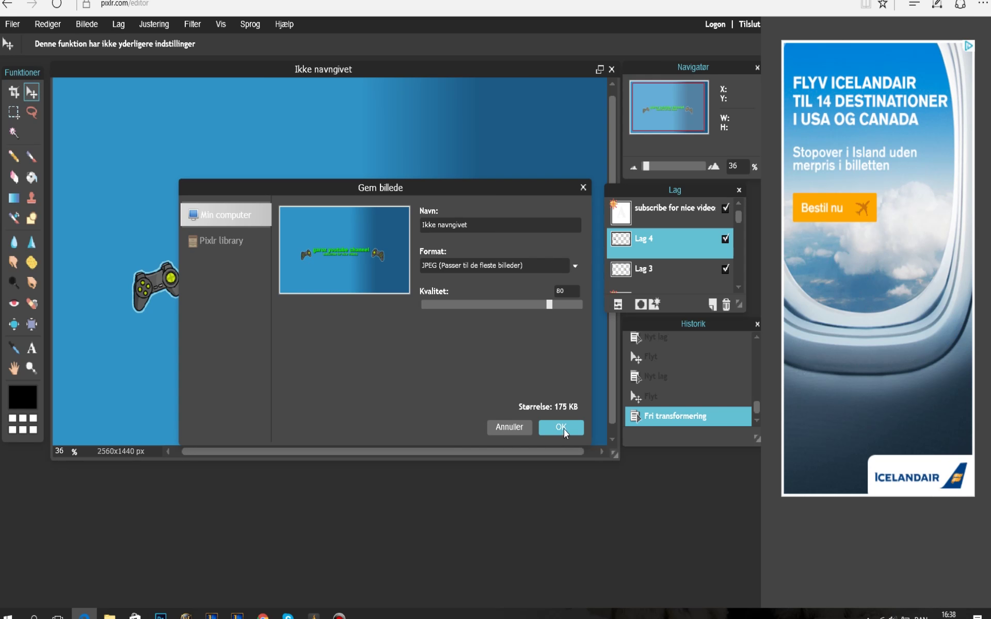
click(562, 427)
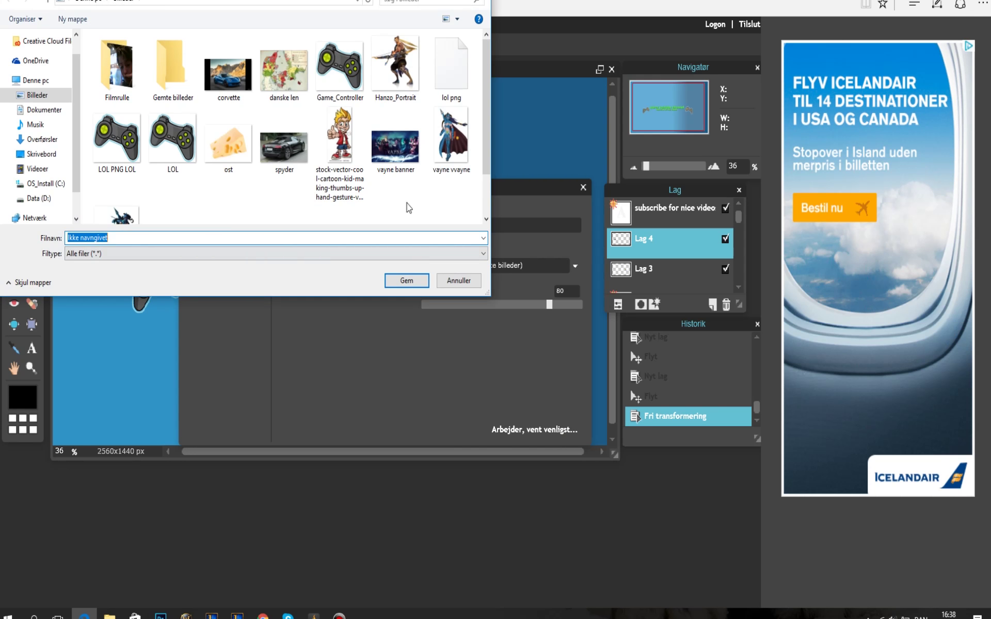
key(BackSpace)
text(g)
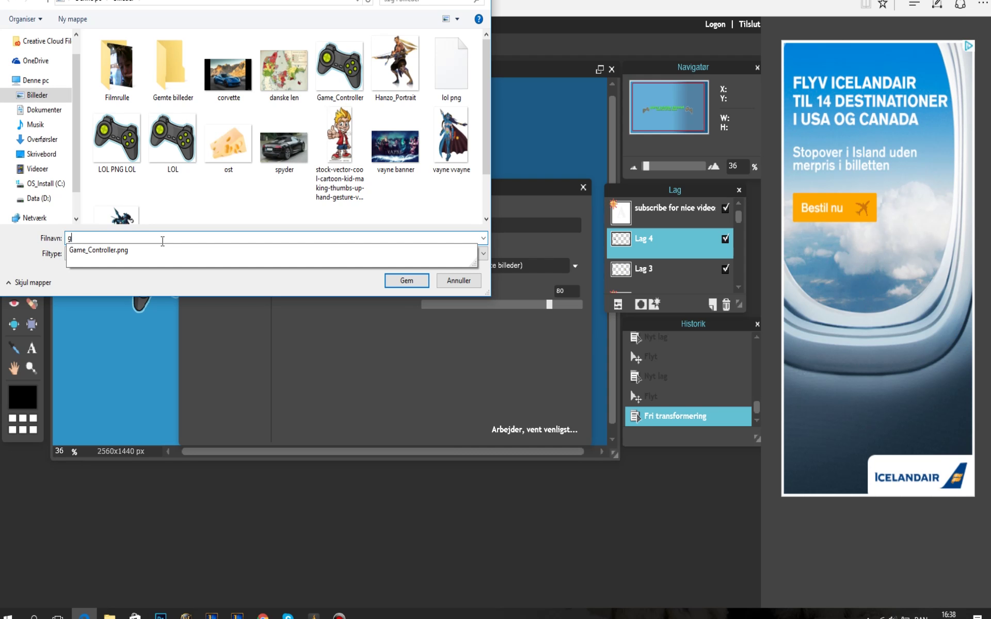
text(aroz lol)
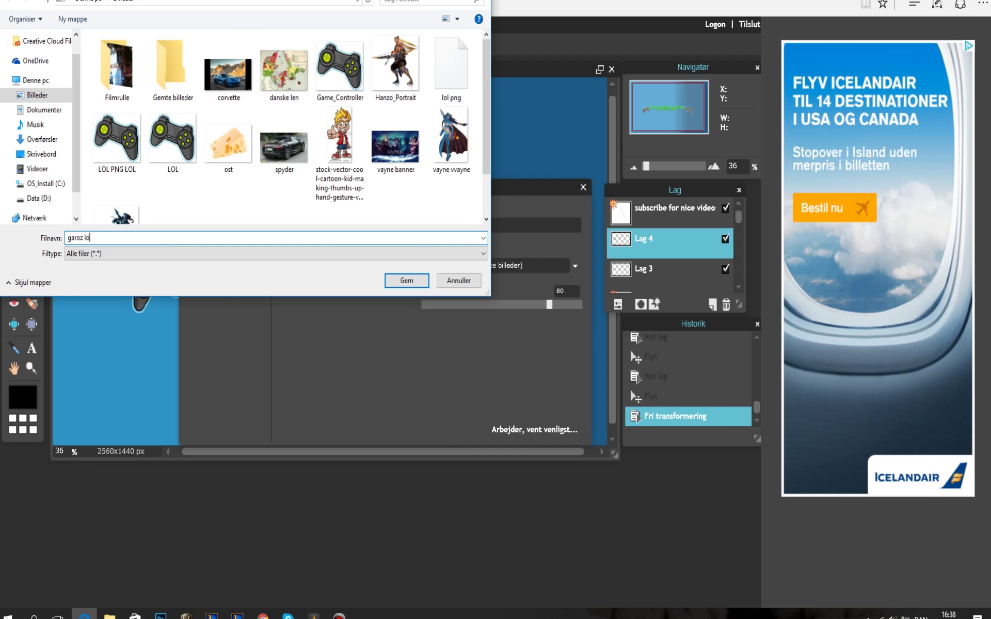
click(405, 281)
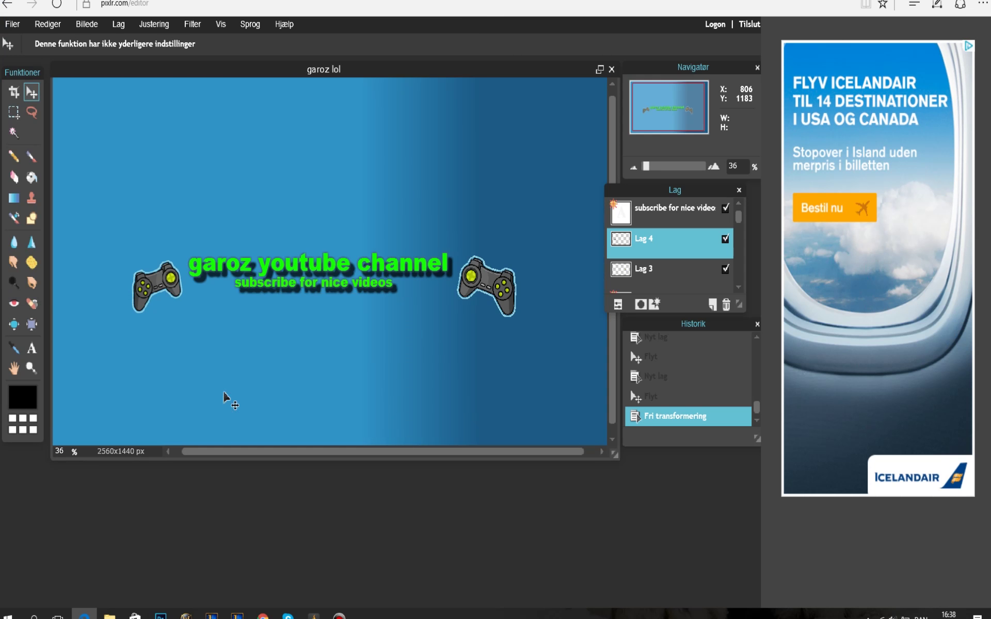